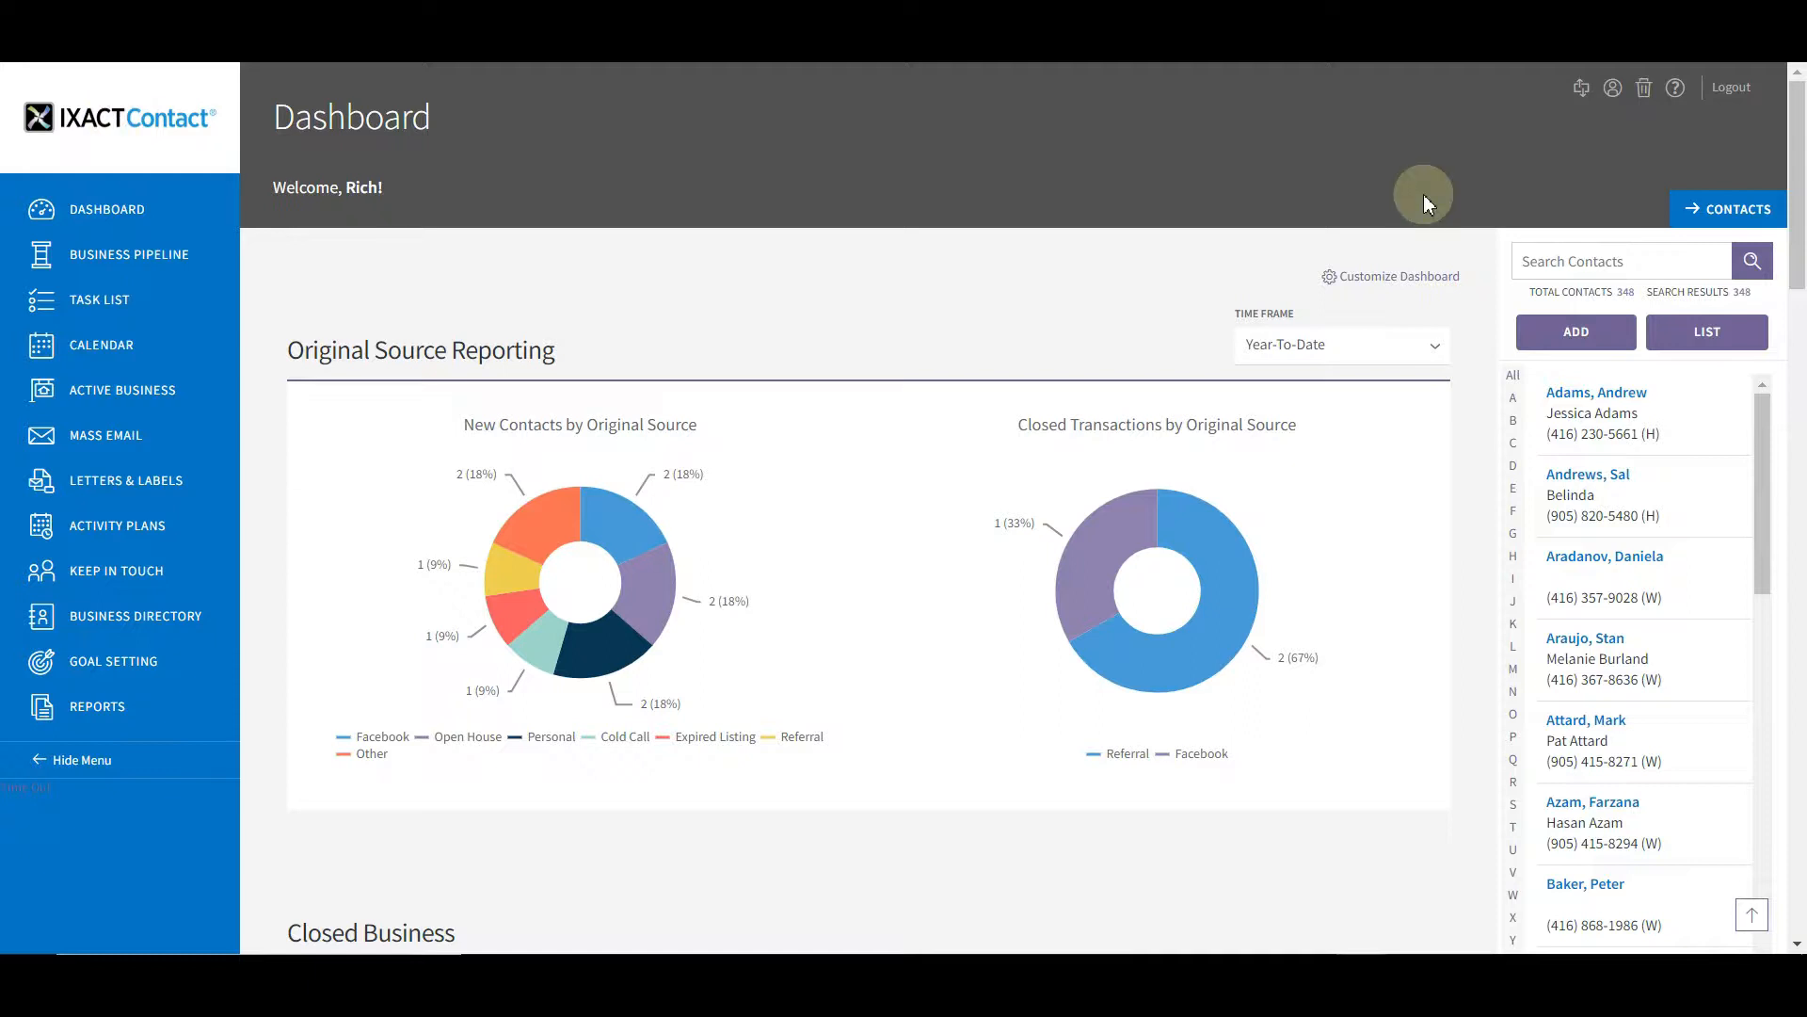
Create team 'Demo team2' from the User Profile with a confirmed team password
{"action": "left_click", "coordinate": [1613, 89]}
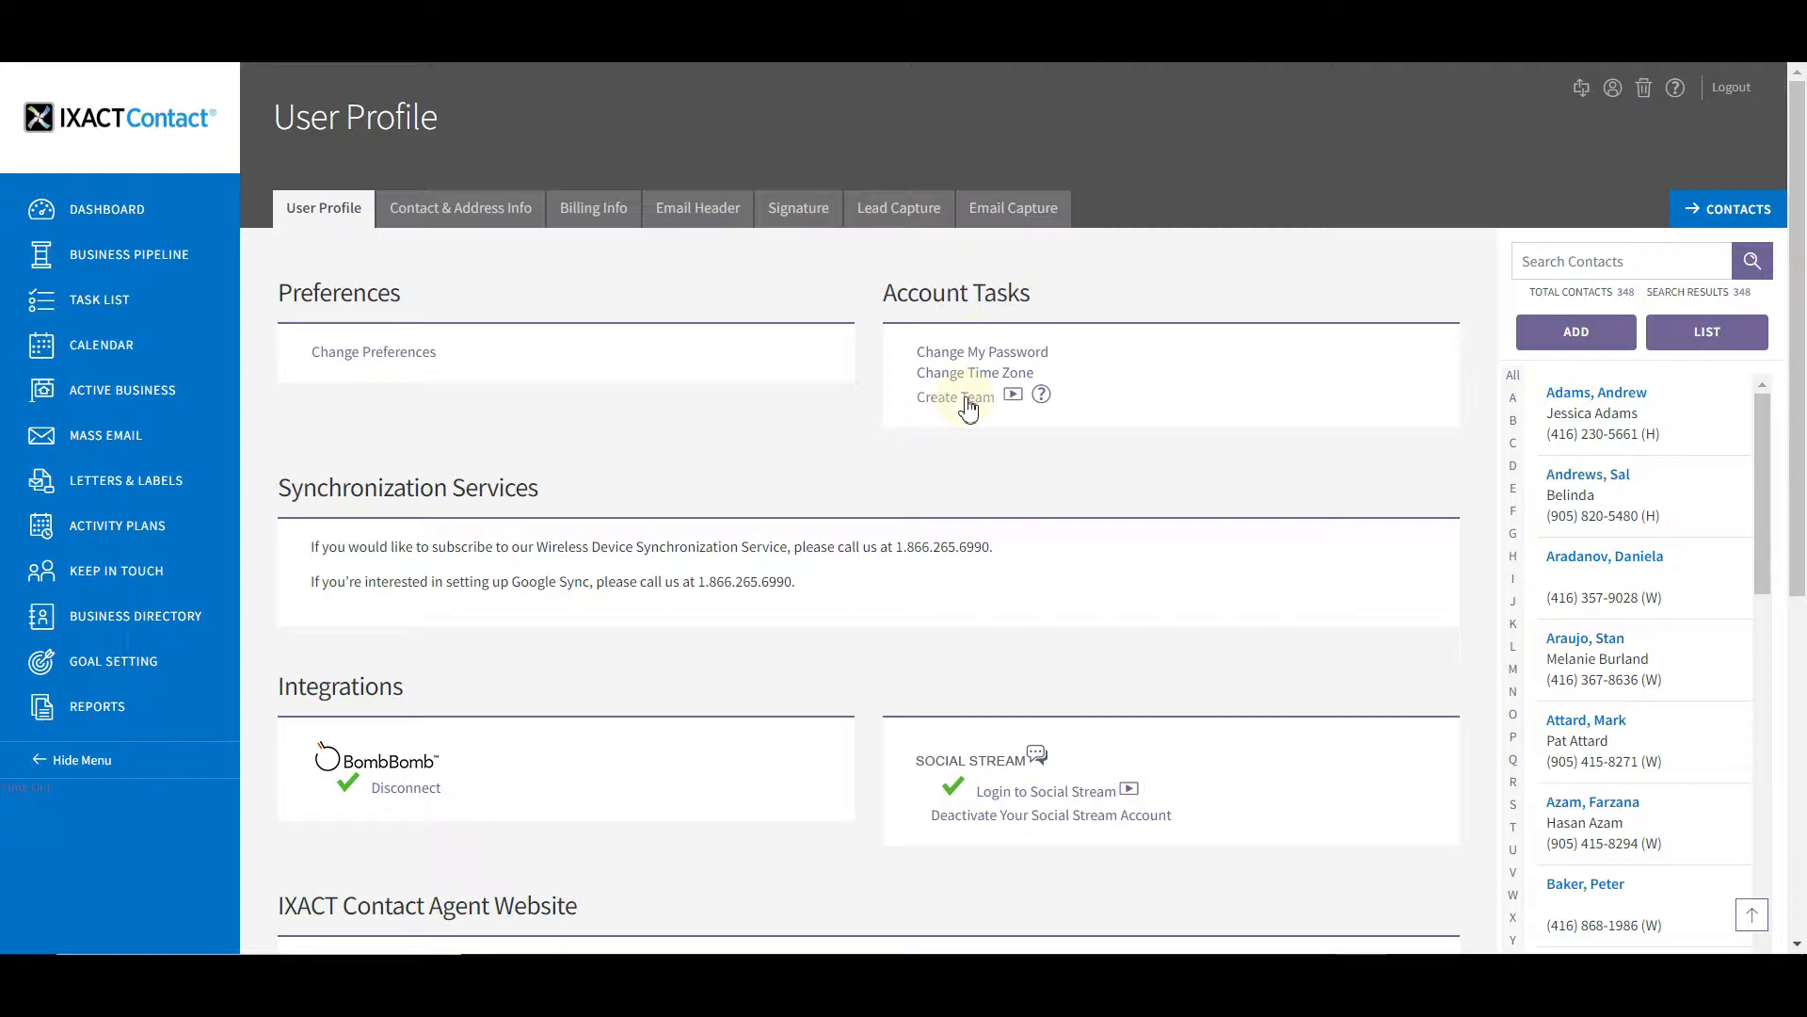
{"action": "left_click", "coordinate": [968, 407]}
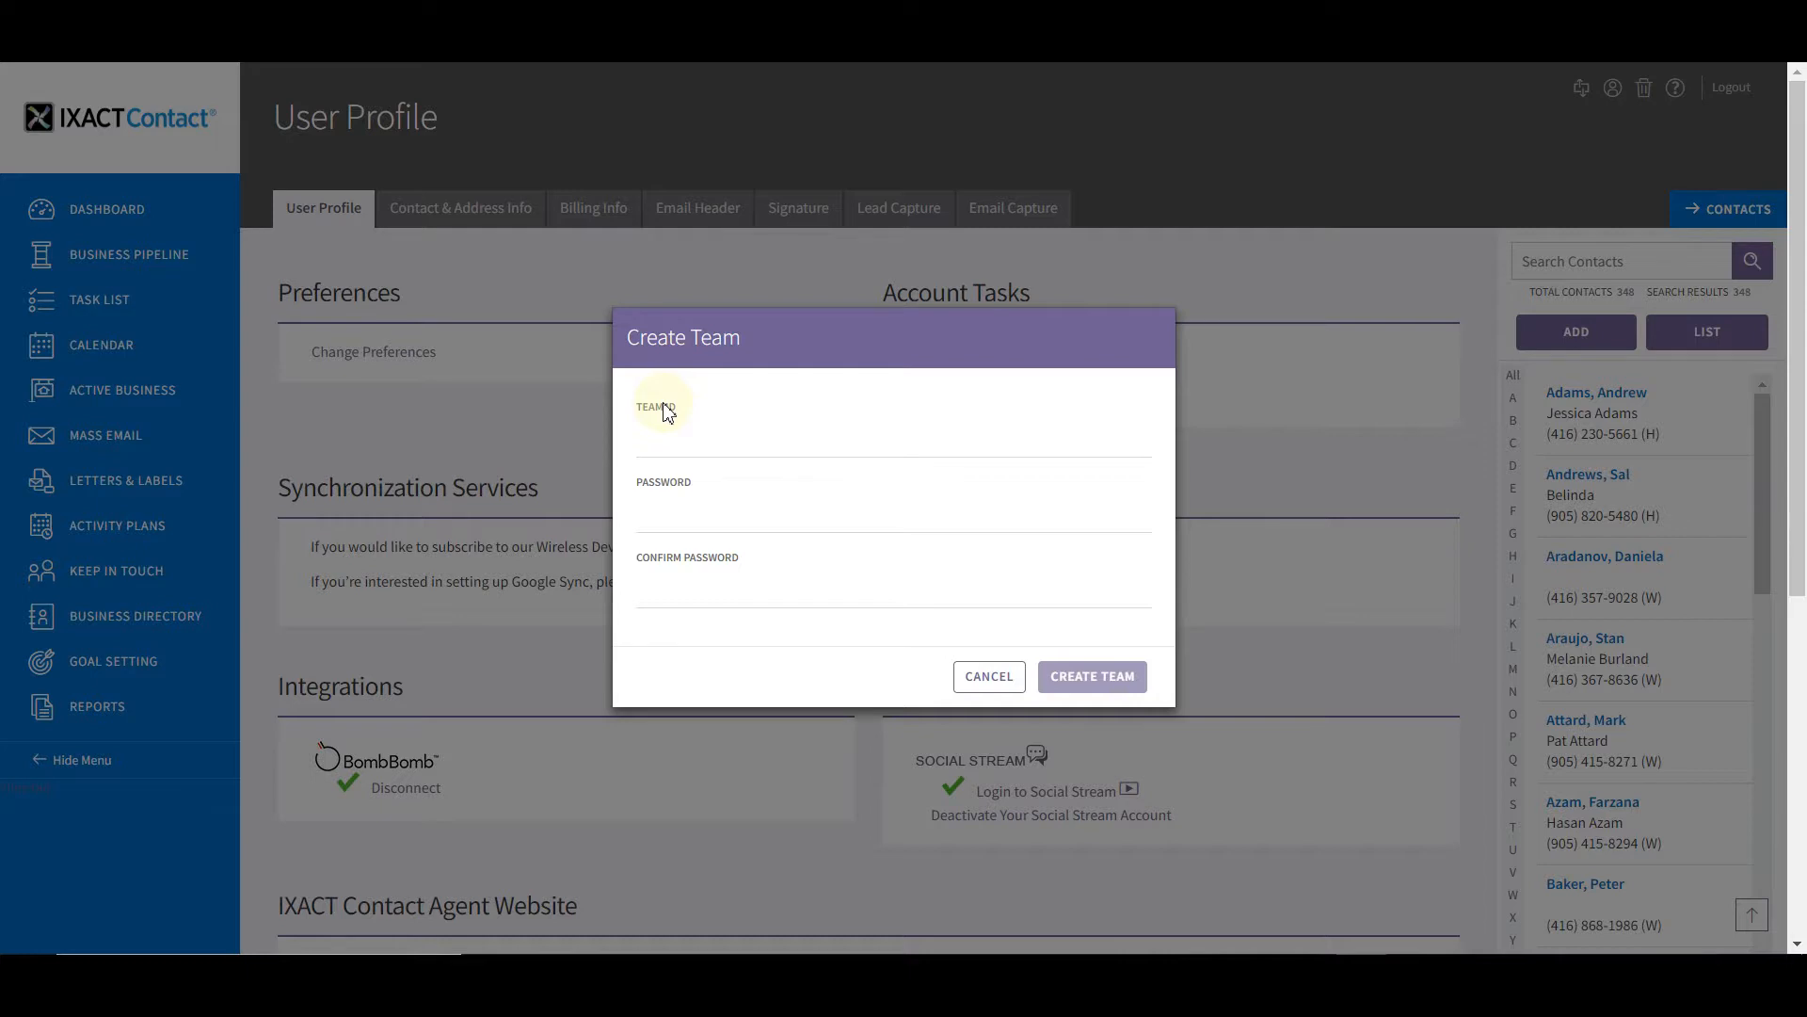
{"action": "left_click", "coordinate": [753, 433]}
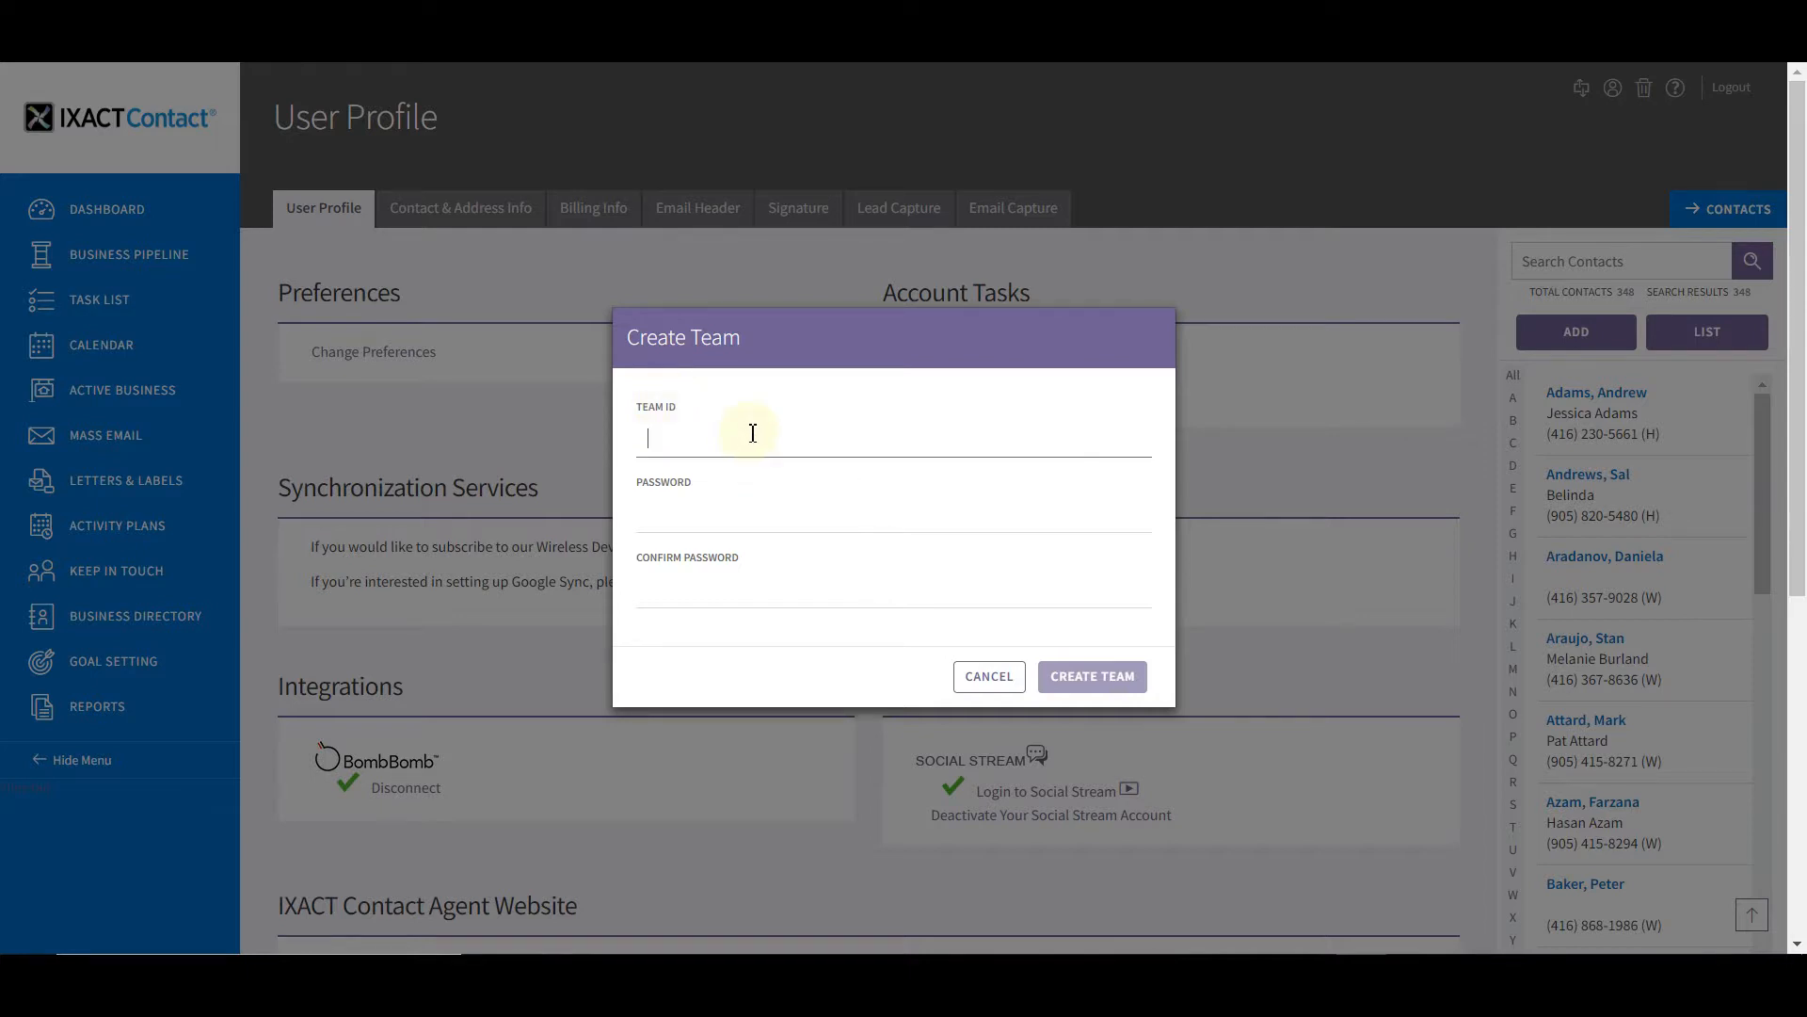
{"action": "type", "text": "Demo team"}
{"action": "key", "text": "Tab"}
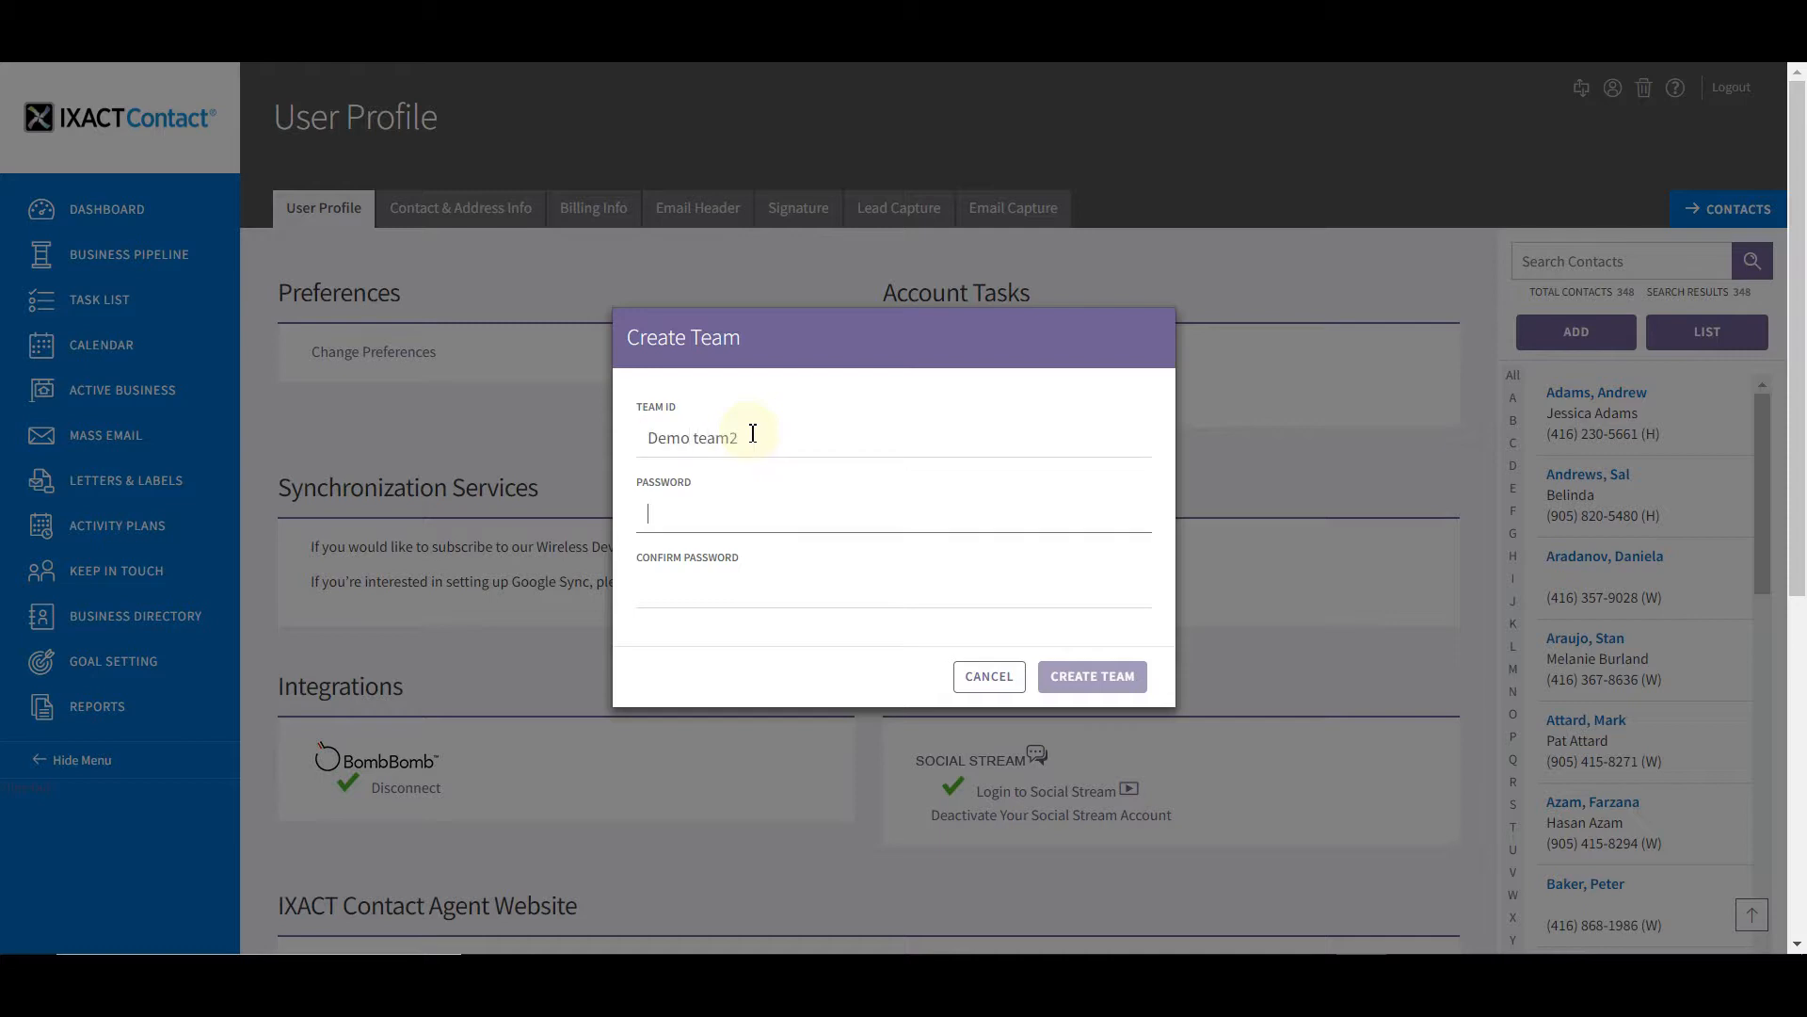
{"action": "type", "text": "••••••"}
{"action": "key", "text": "Tab"}
{"action": "type", "text": "••••••"}
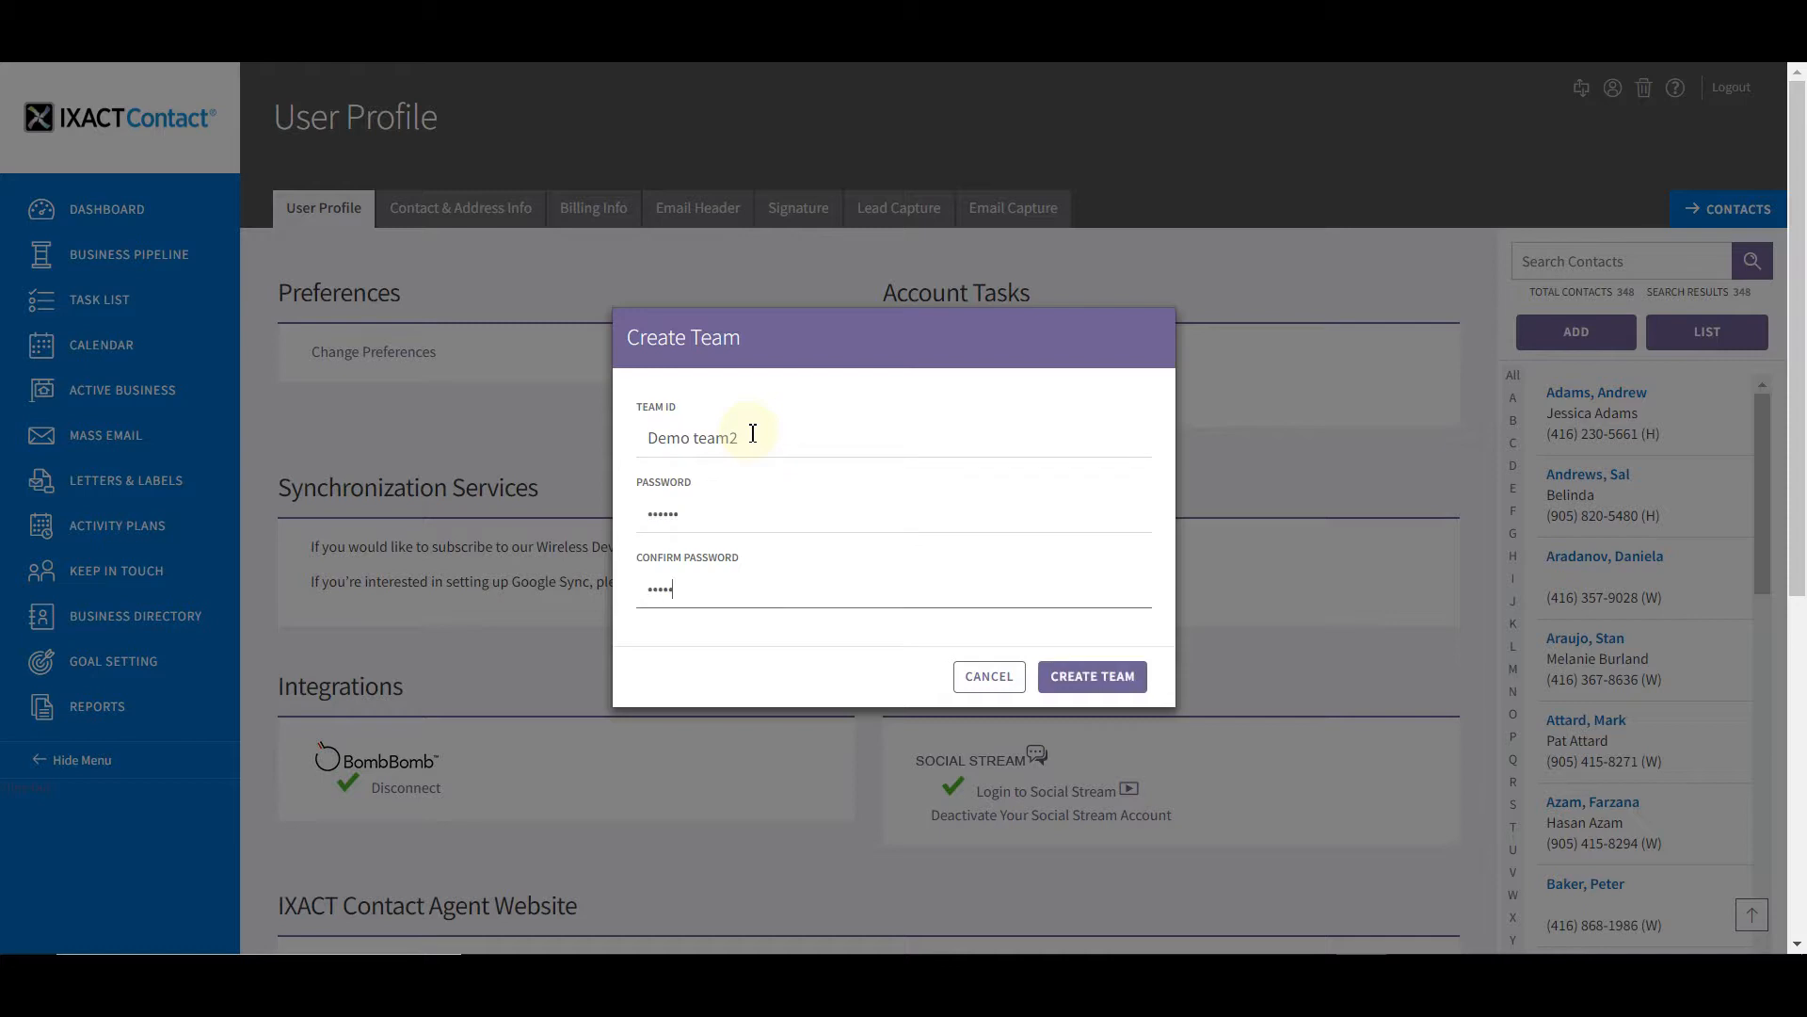
{"action": "left_click", "coordinate": [1085, 680]}
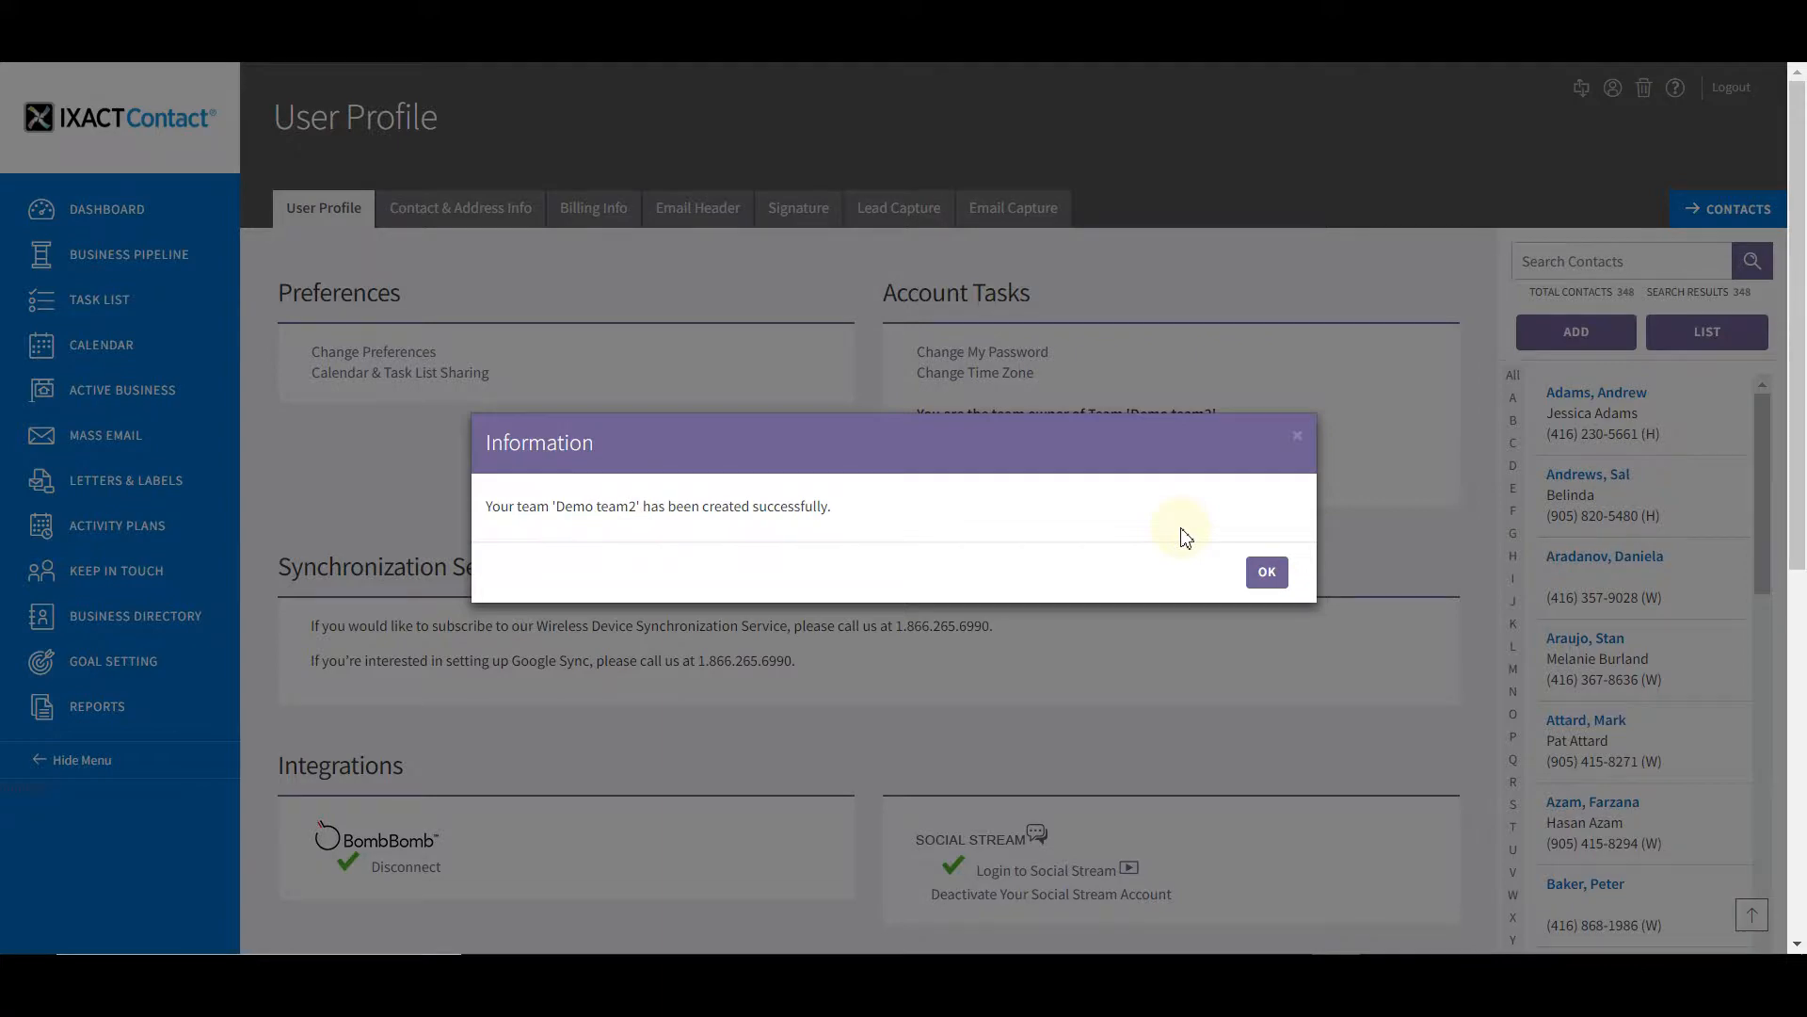
{"action": "left_click", "coordinate": [1268, 571]}
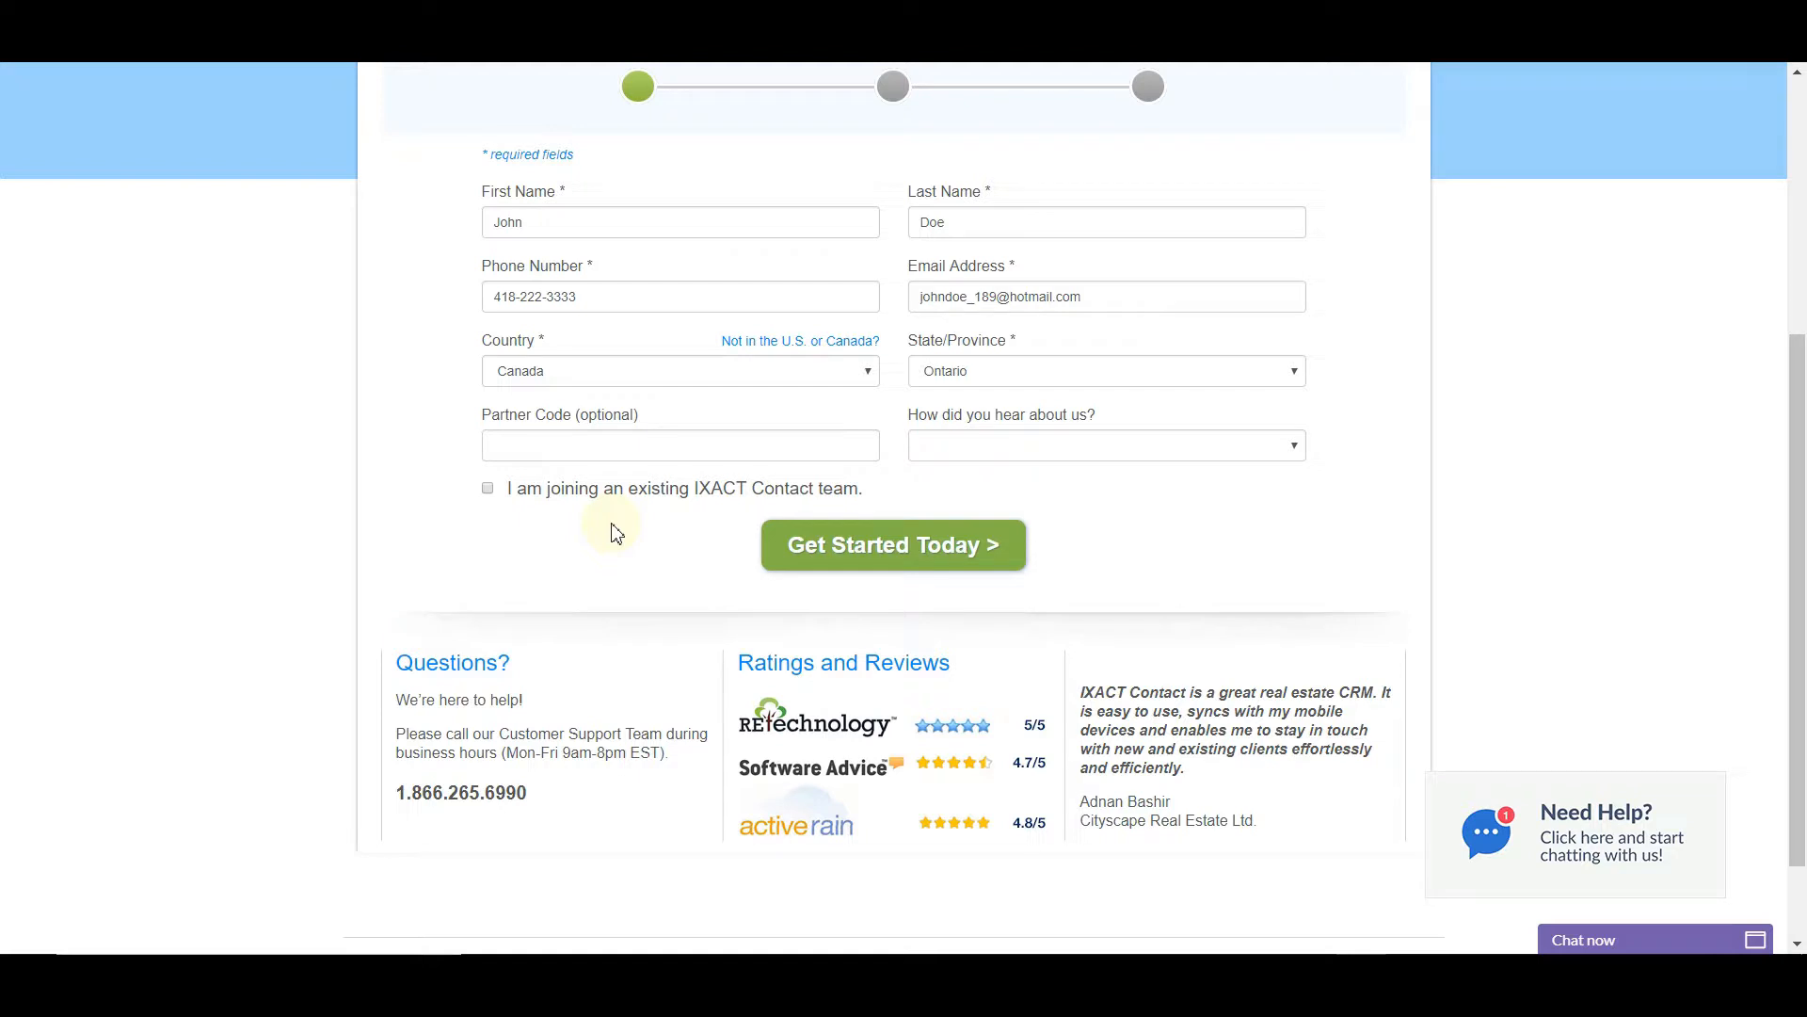
Sign up as joining existing team 'Demo team2' using its team password, then continue
{"action": "left_click", "coordinate": [487, 490]}
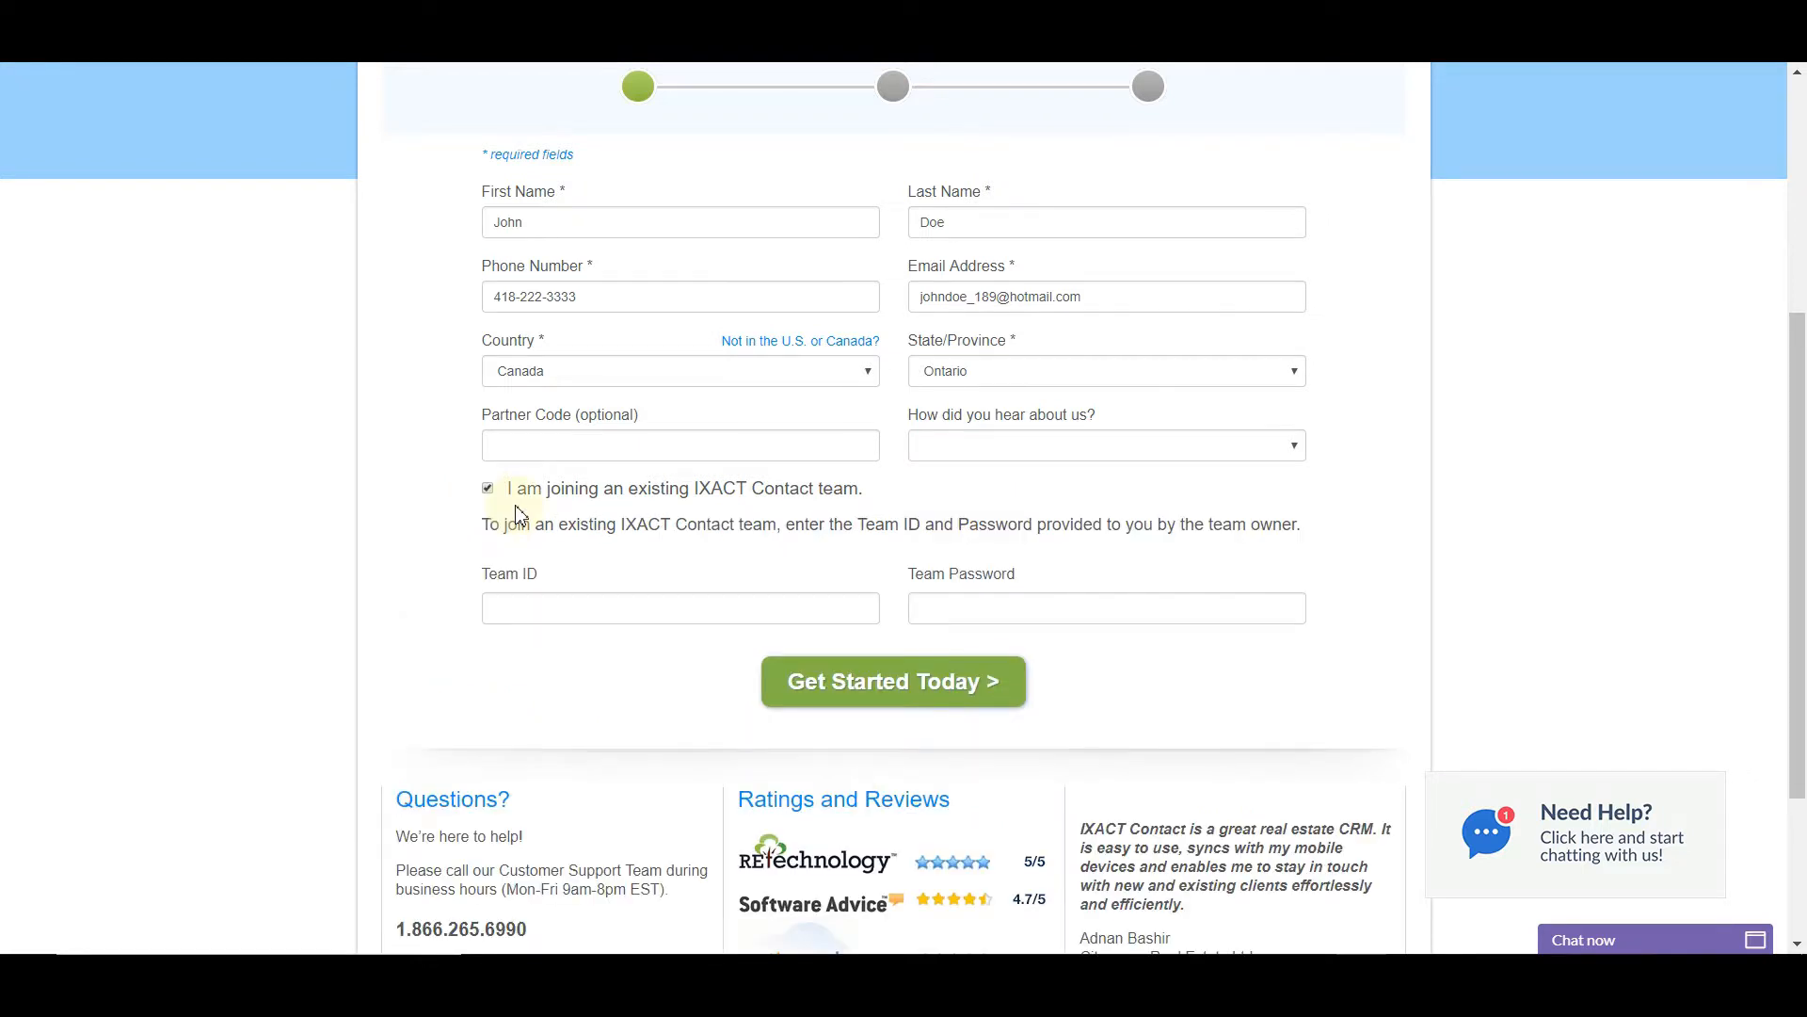
{"action": "left_click", "coordinate": [633, 610]}
{"action": "type", "text": "D"}
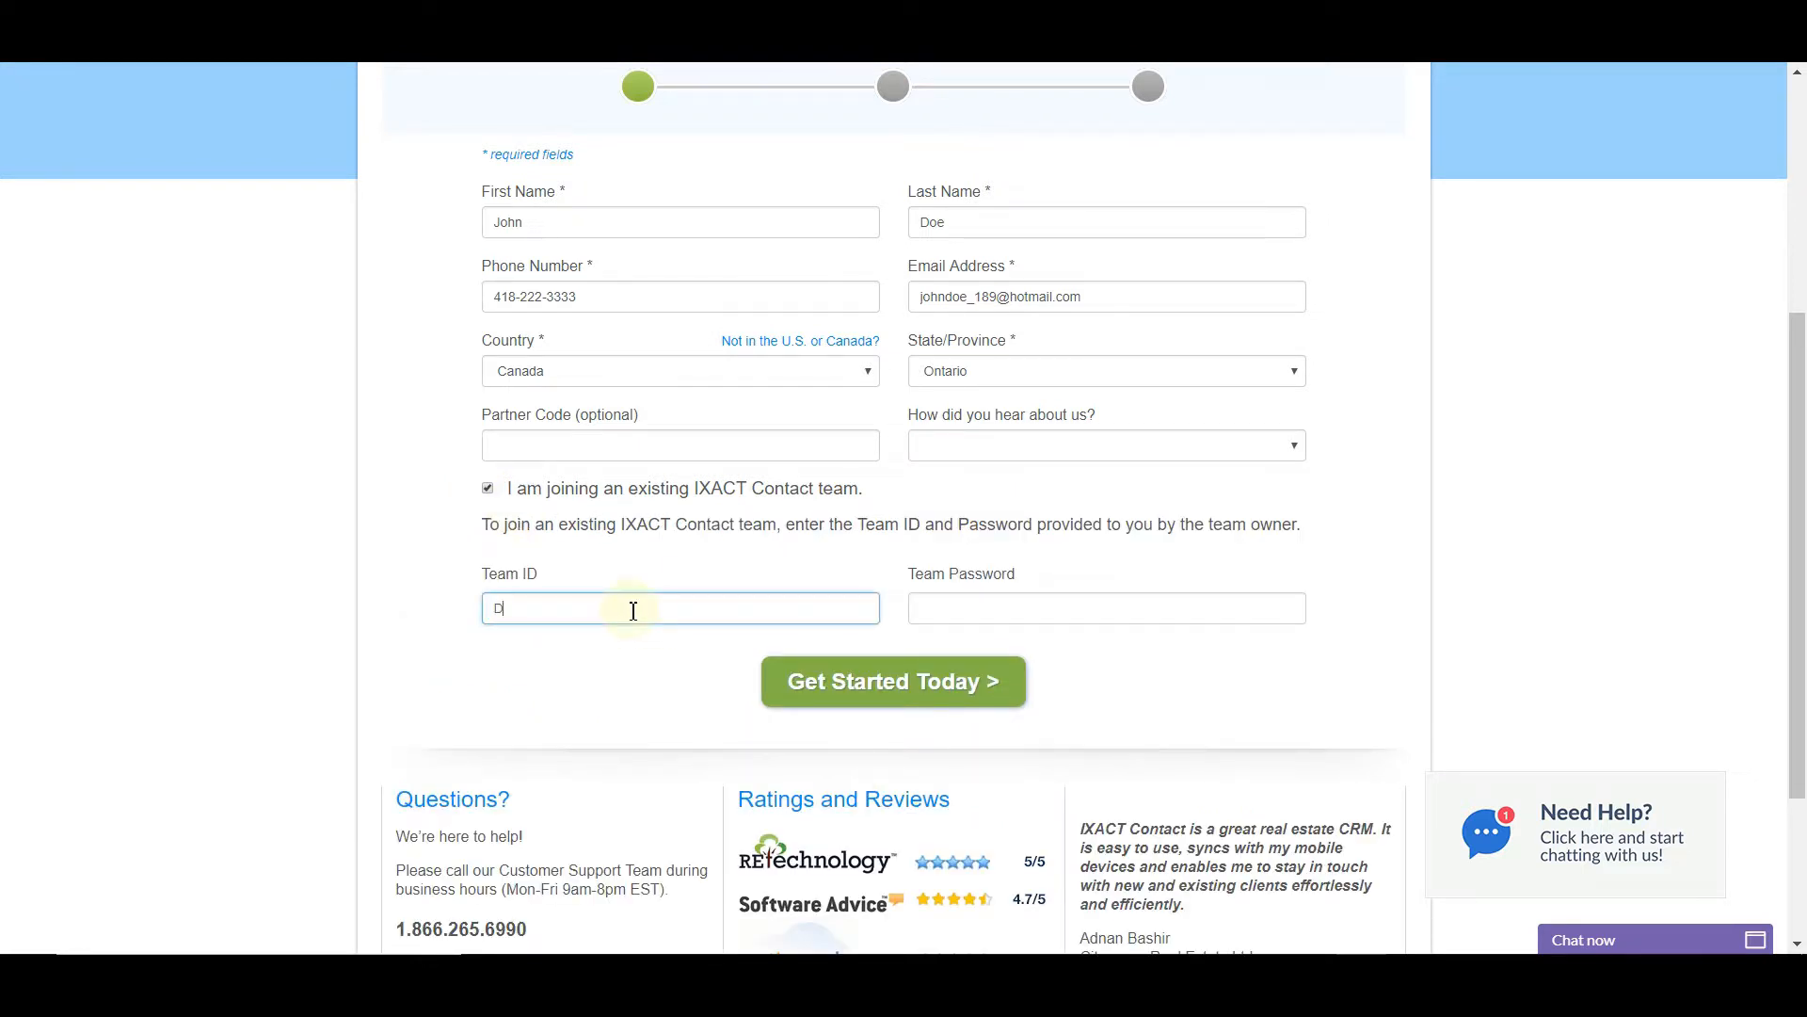
{"action": "type", "text": "emo team2"}
{"action": "key", "text": "Tab"}
{"action": "type", "text": "12345"}
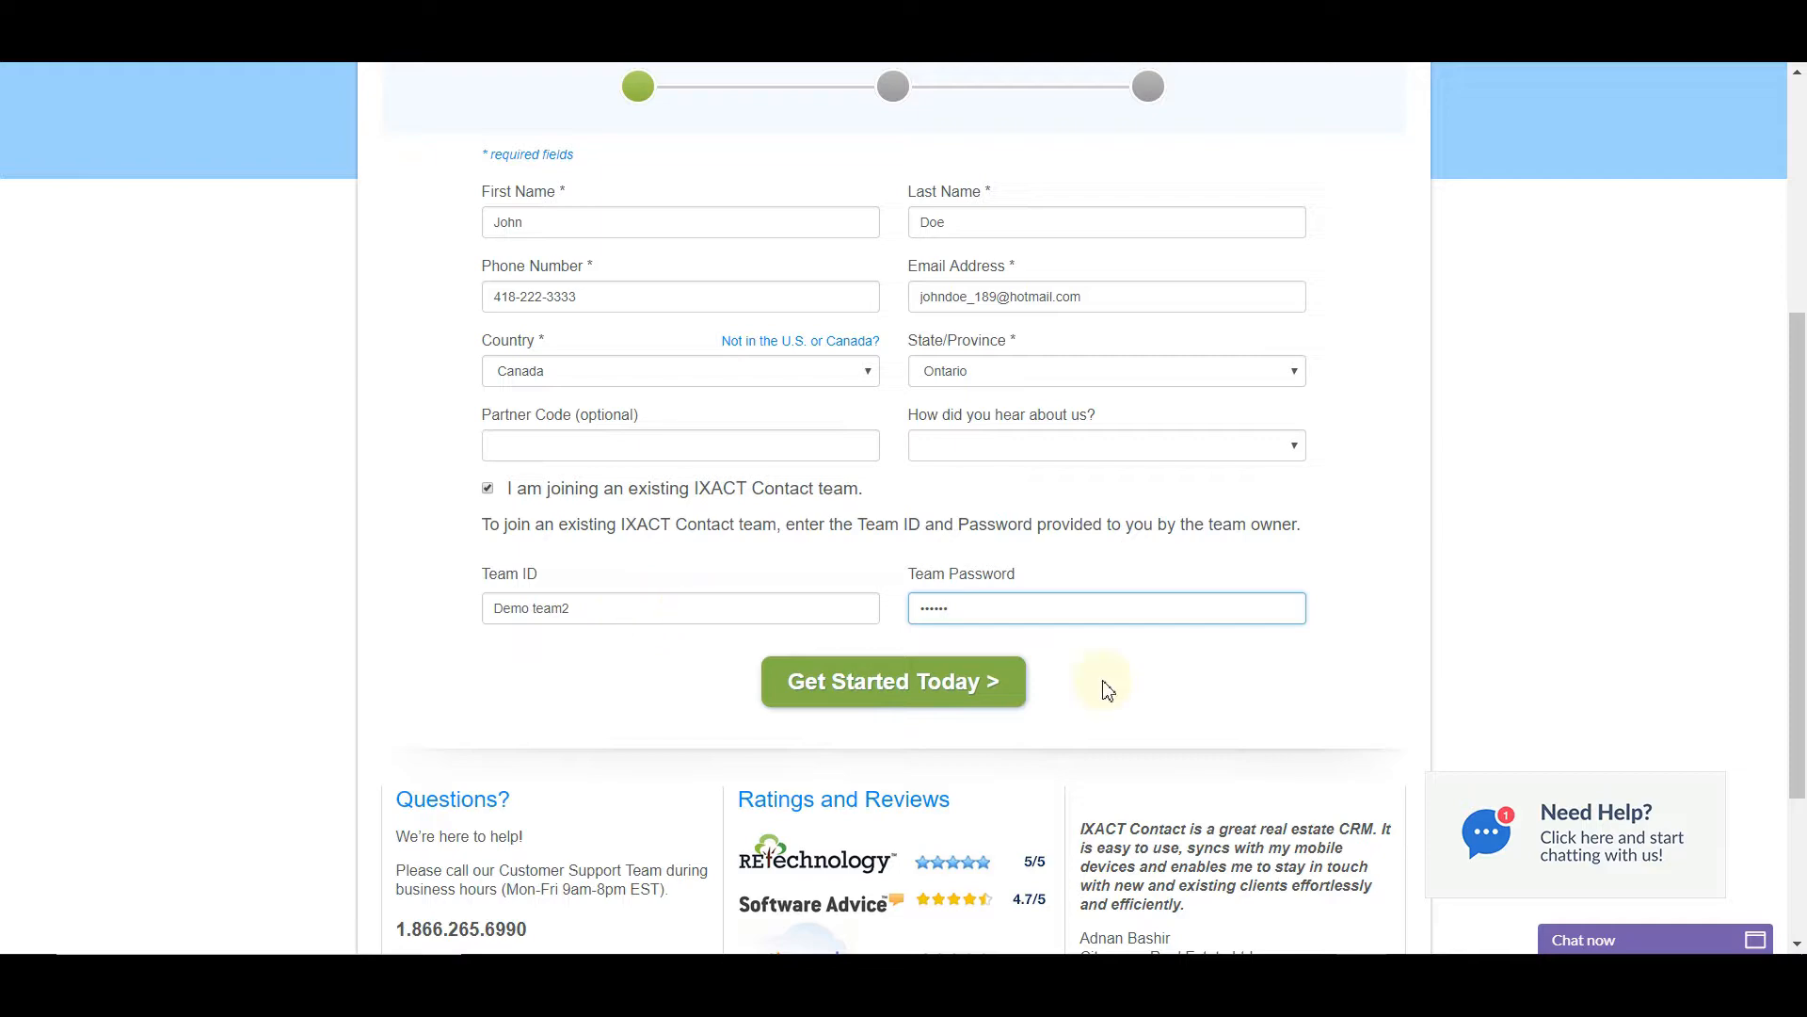
{"action": "left_click", "coordinate": [928, 680]}
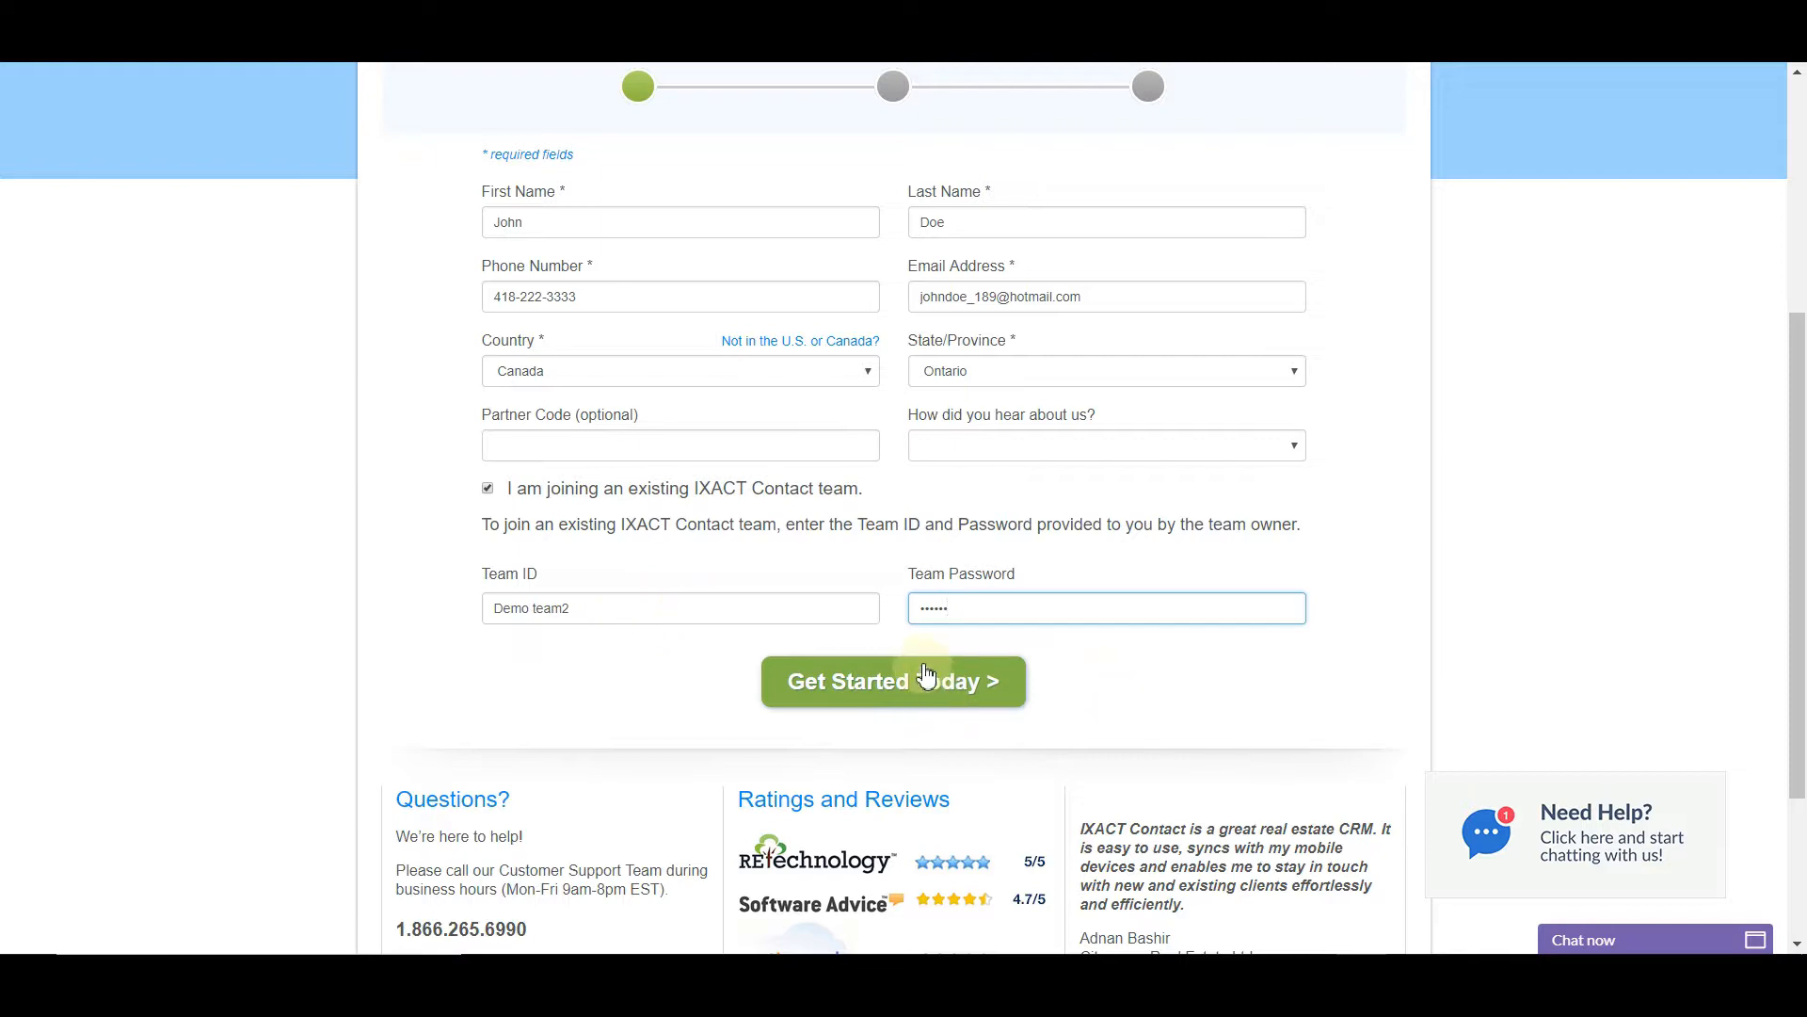
{"action": "scroll", "coordinate": [927, 679], "scroll_direction": "up", "scroll_amount": 1}
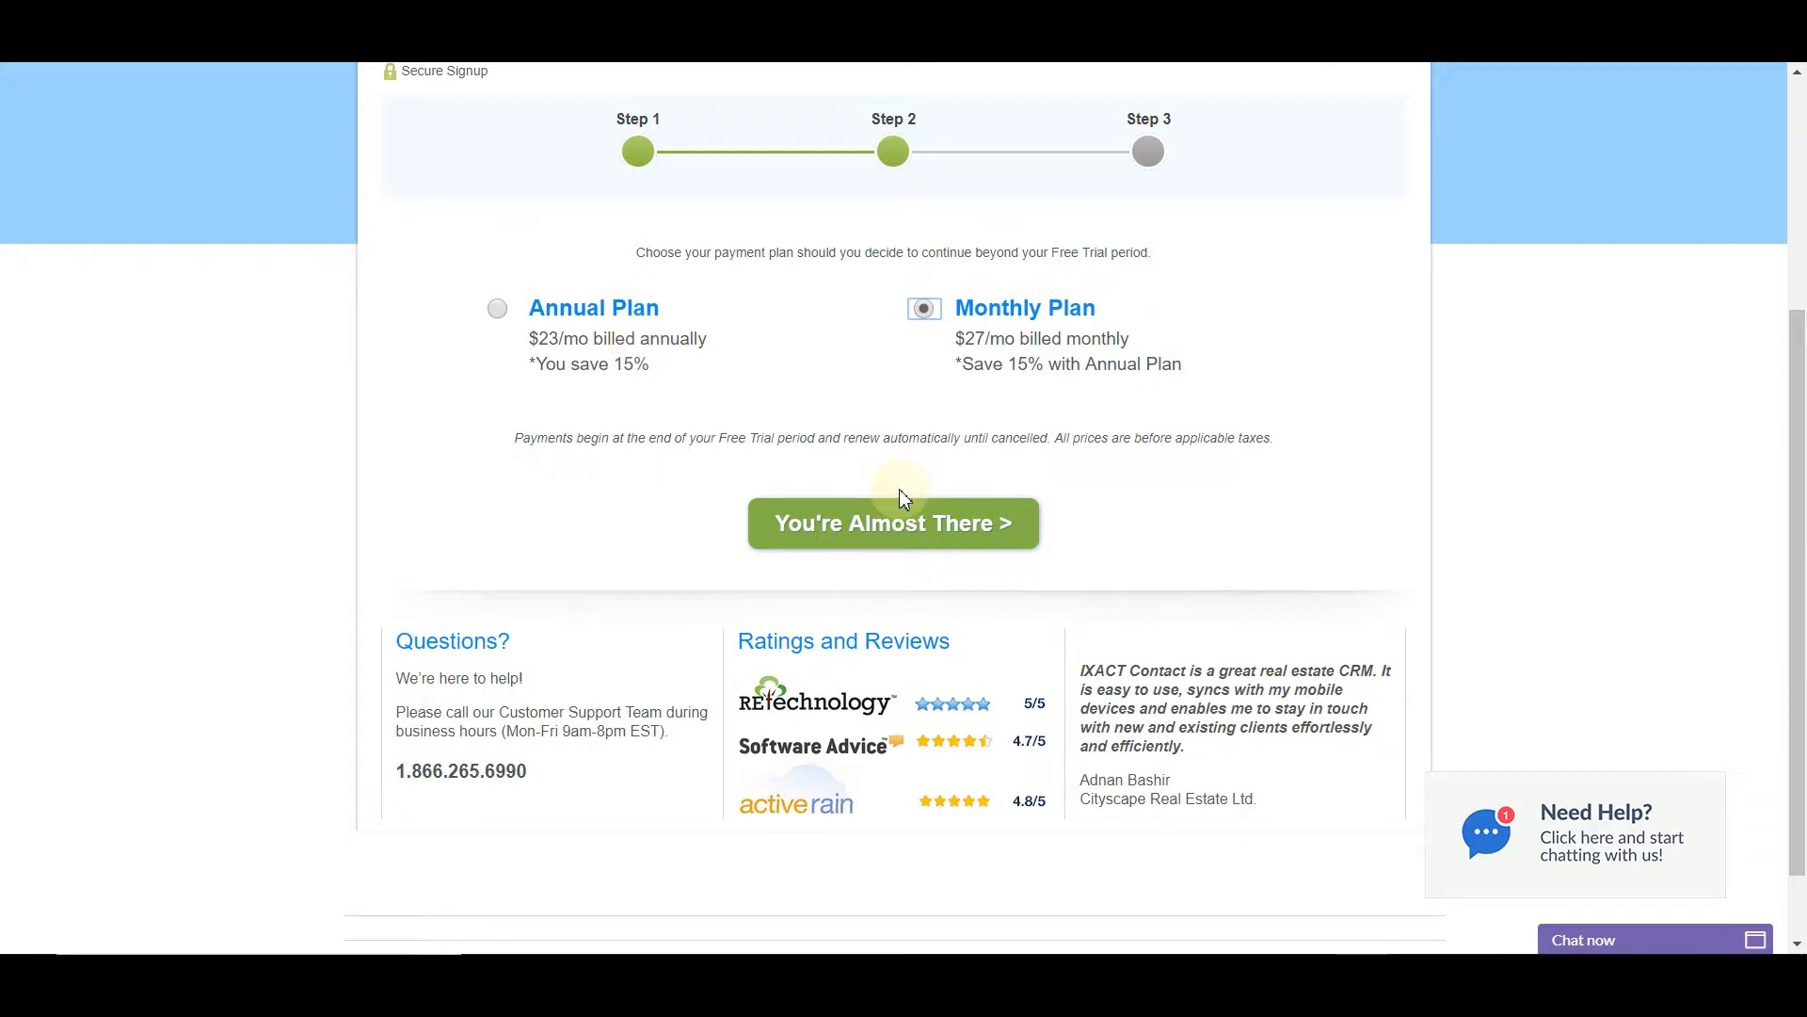
Continue past the payment plan with the $27/mo Monthly Plan selected
{"action": "left_click", "coordinate": [899, 525]}
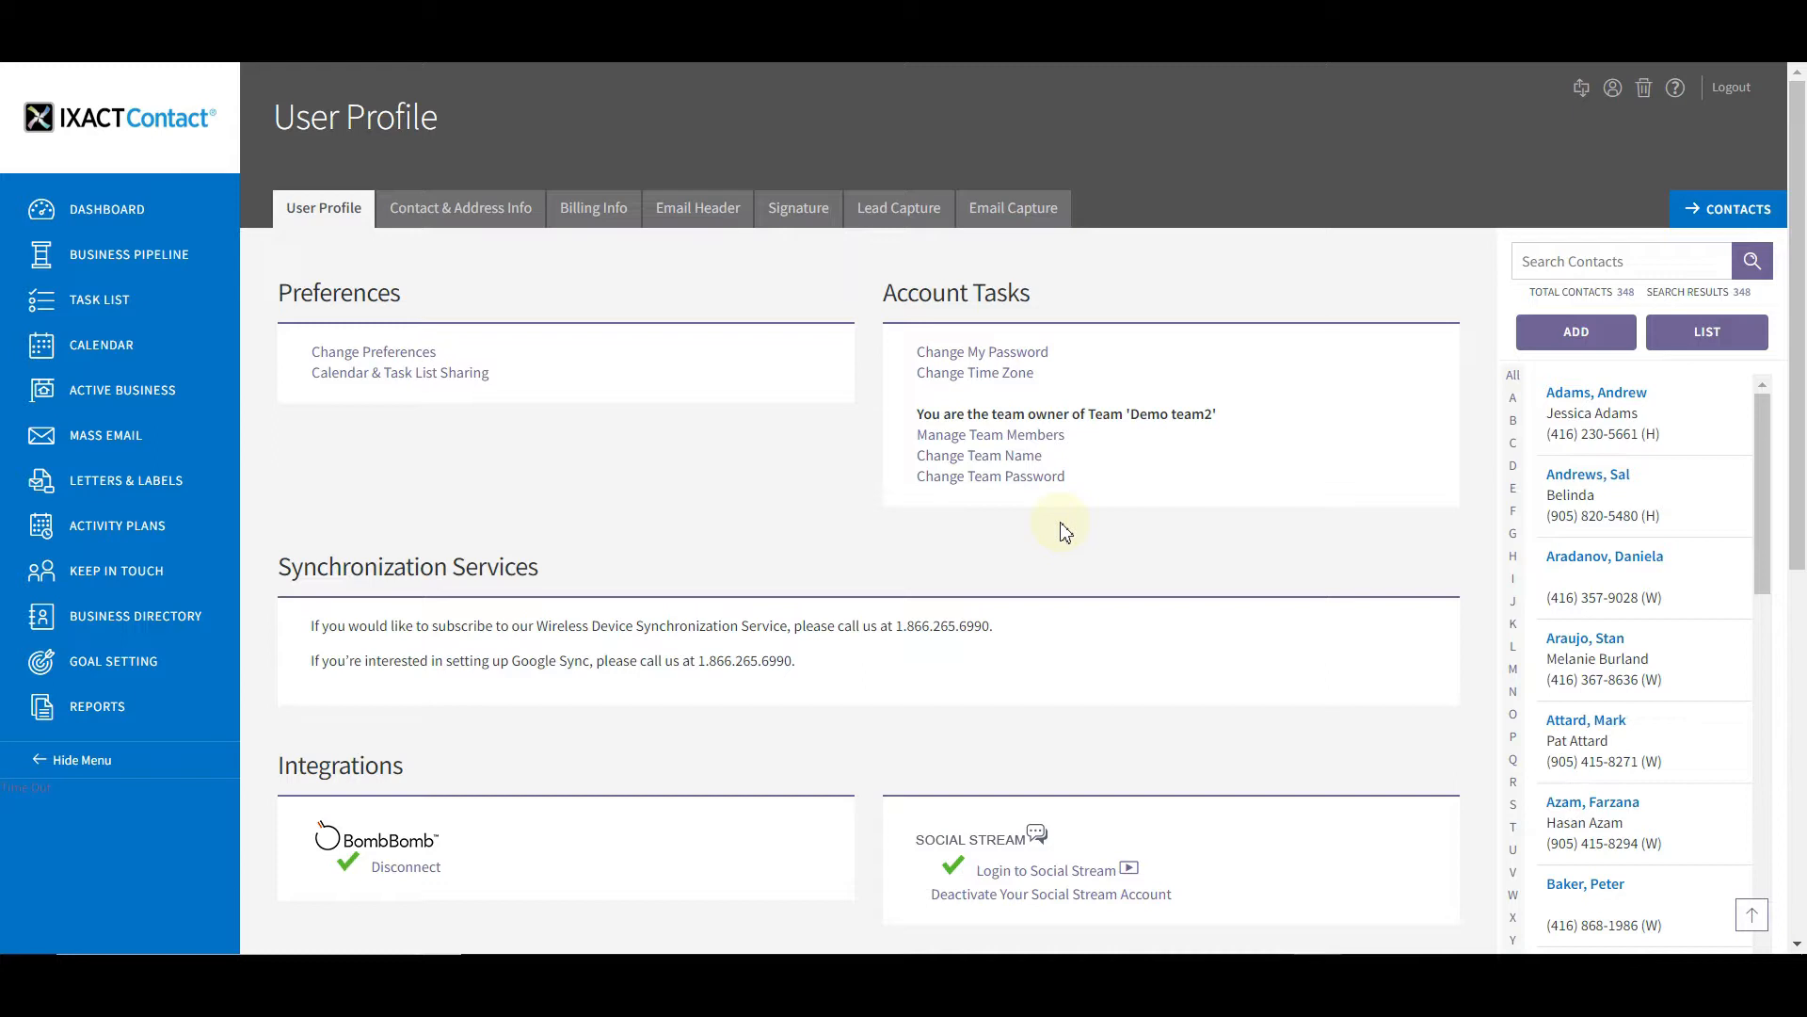
Authorize the new team member, leaving Administrator unchecked, and save the permissions
{"action": "left_click", "coordinate": [998, 443]}
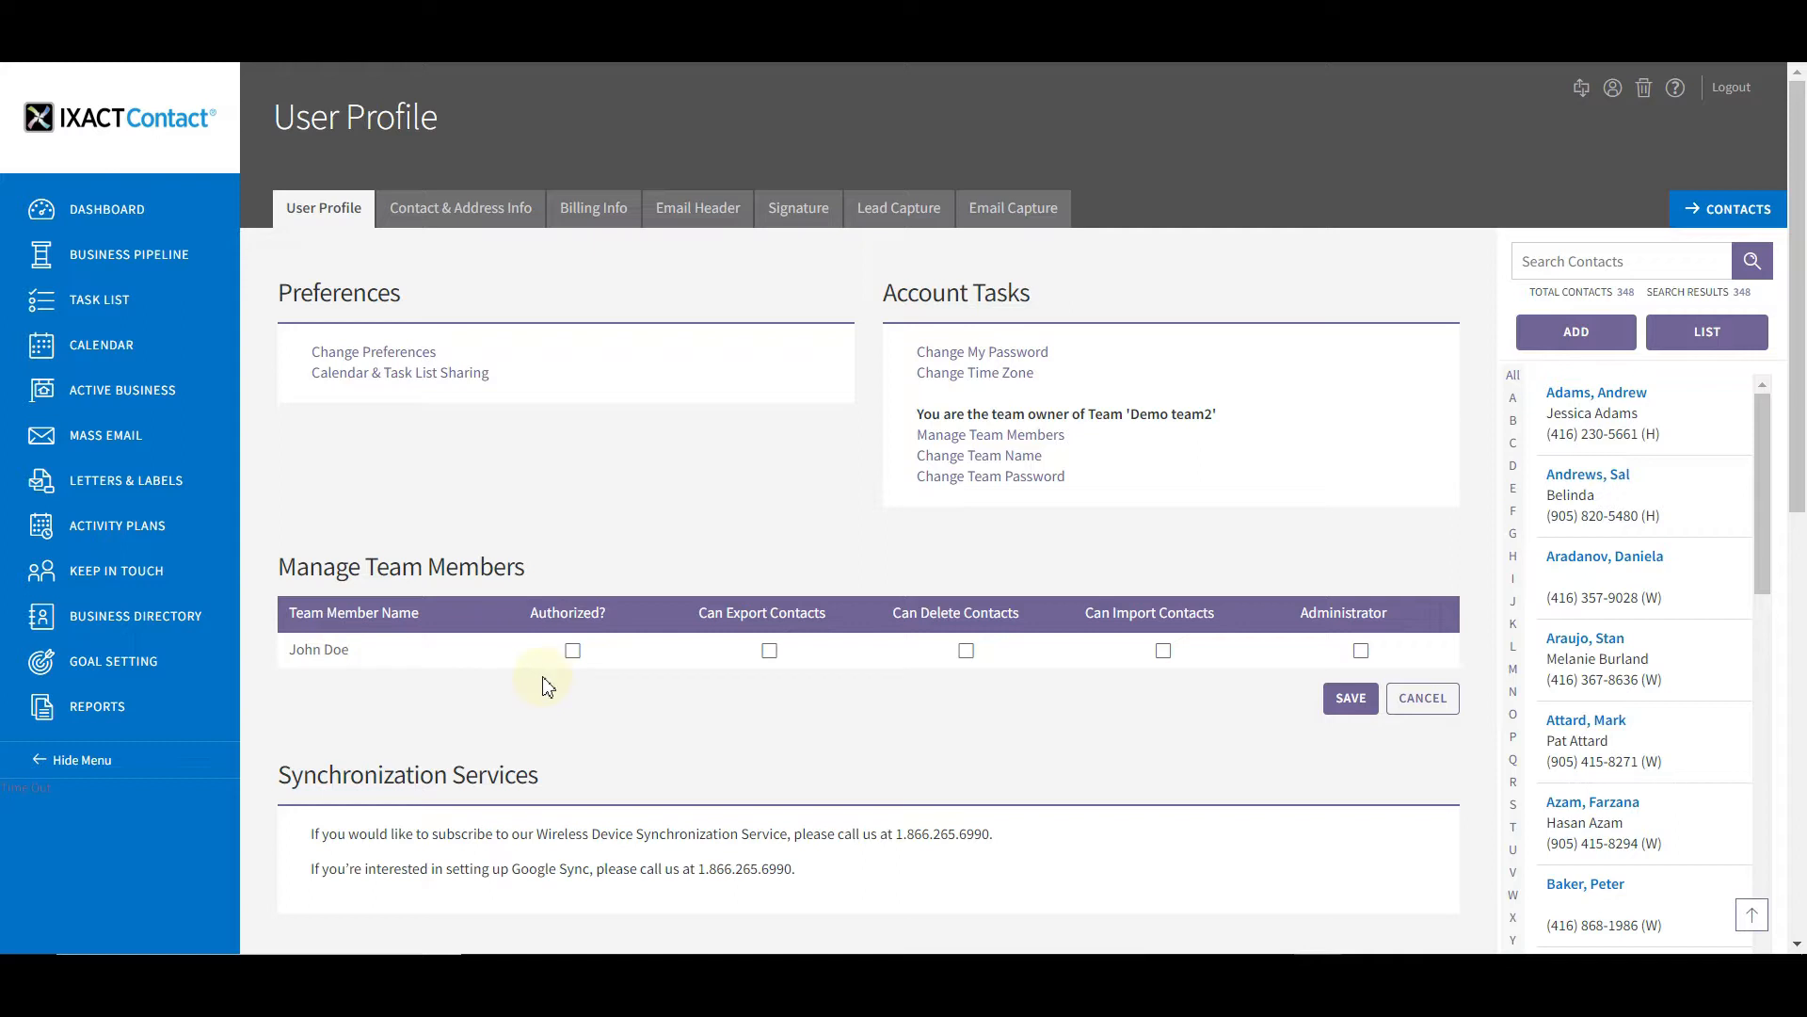
{"action": "left_click", "coordinate": [573, 653]}
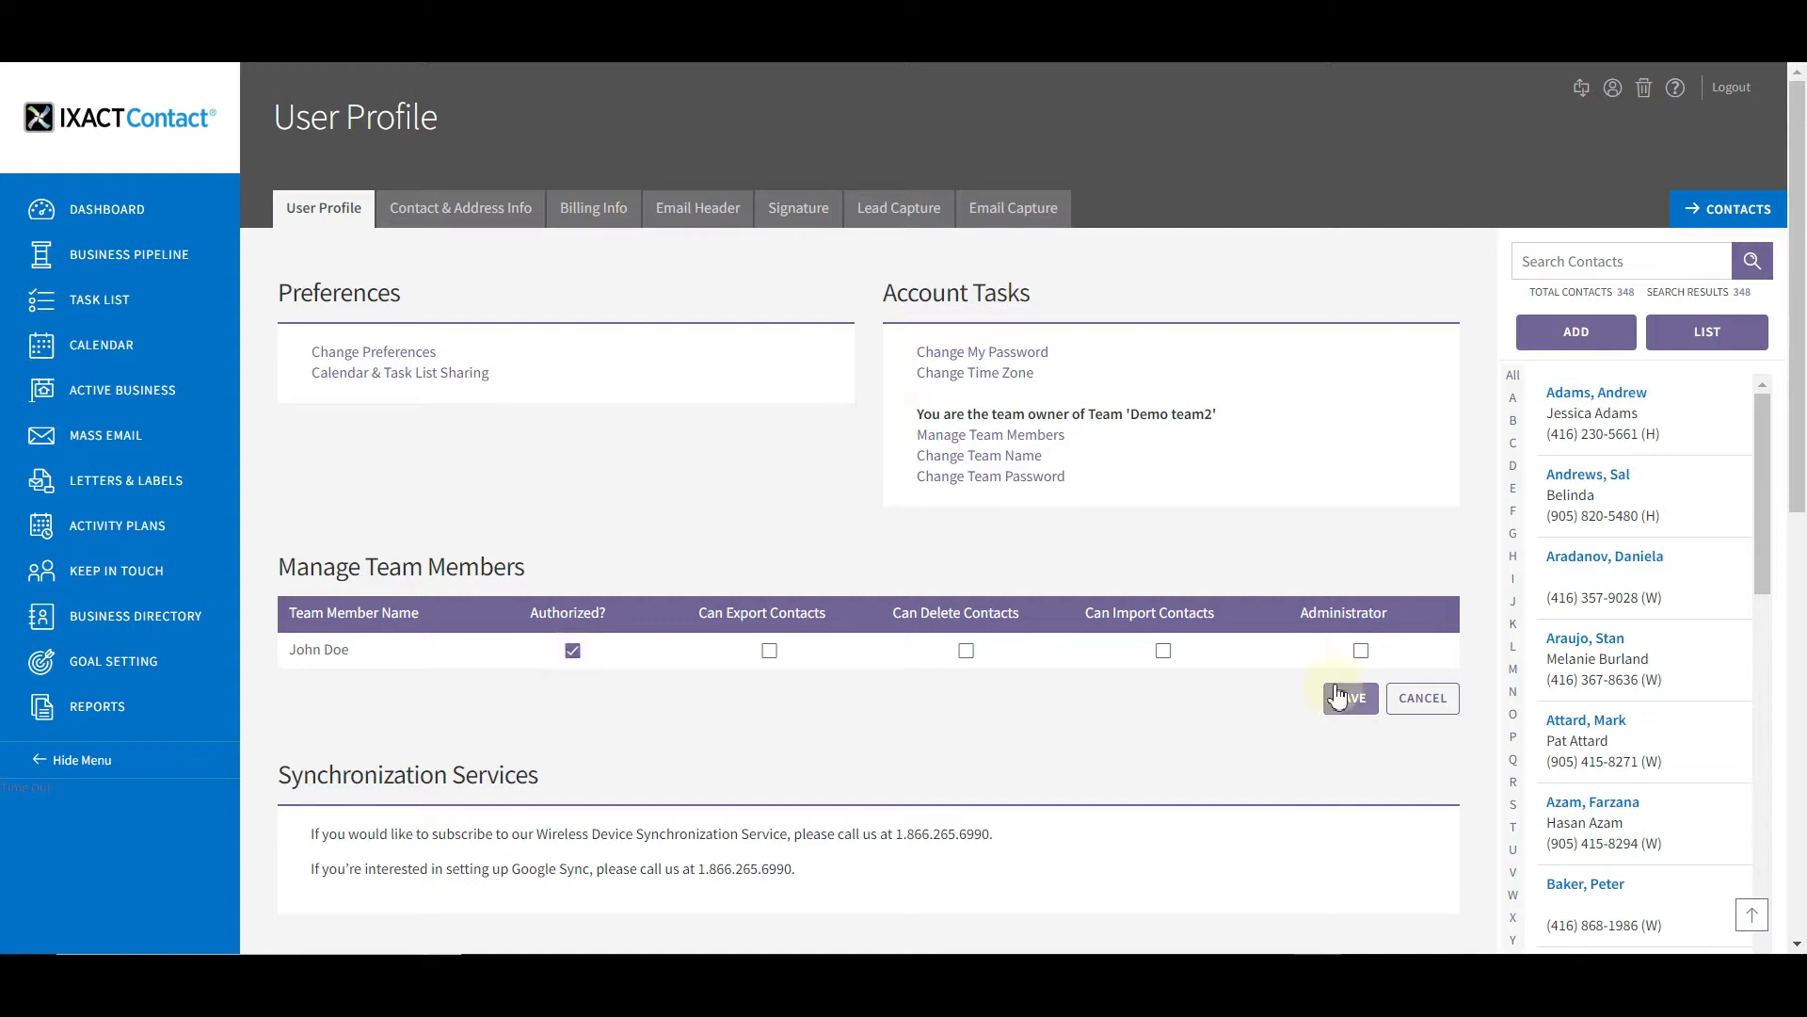
{"action": "left_click", "coordinate": [1361, 652]}
{"action": "left_click", "coordinate": [1361, 651]}
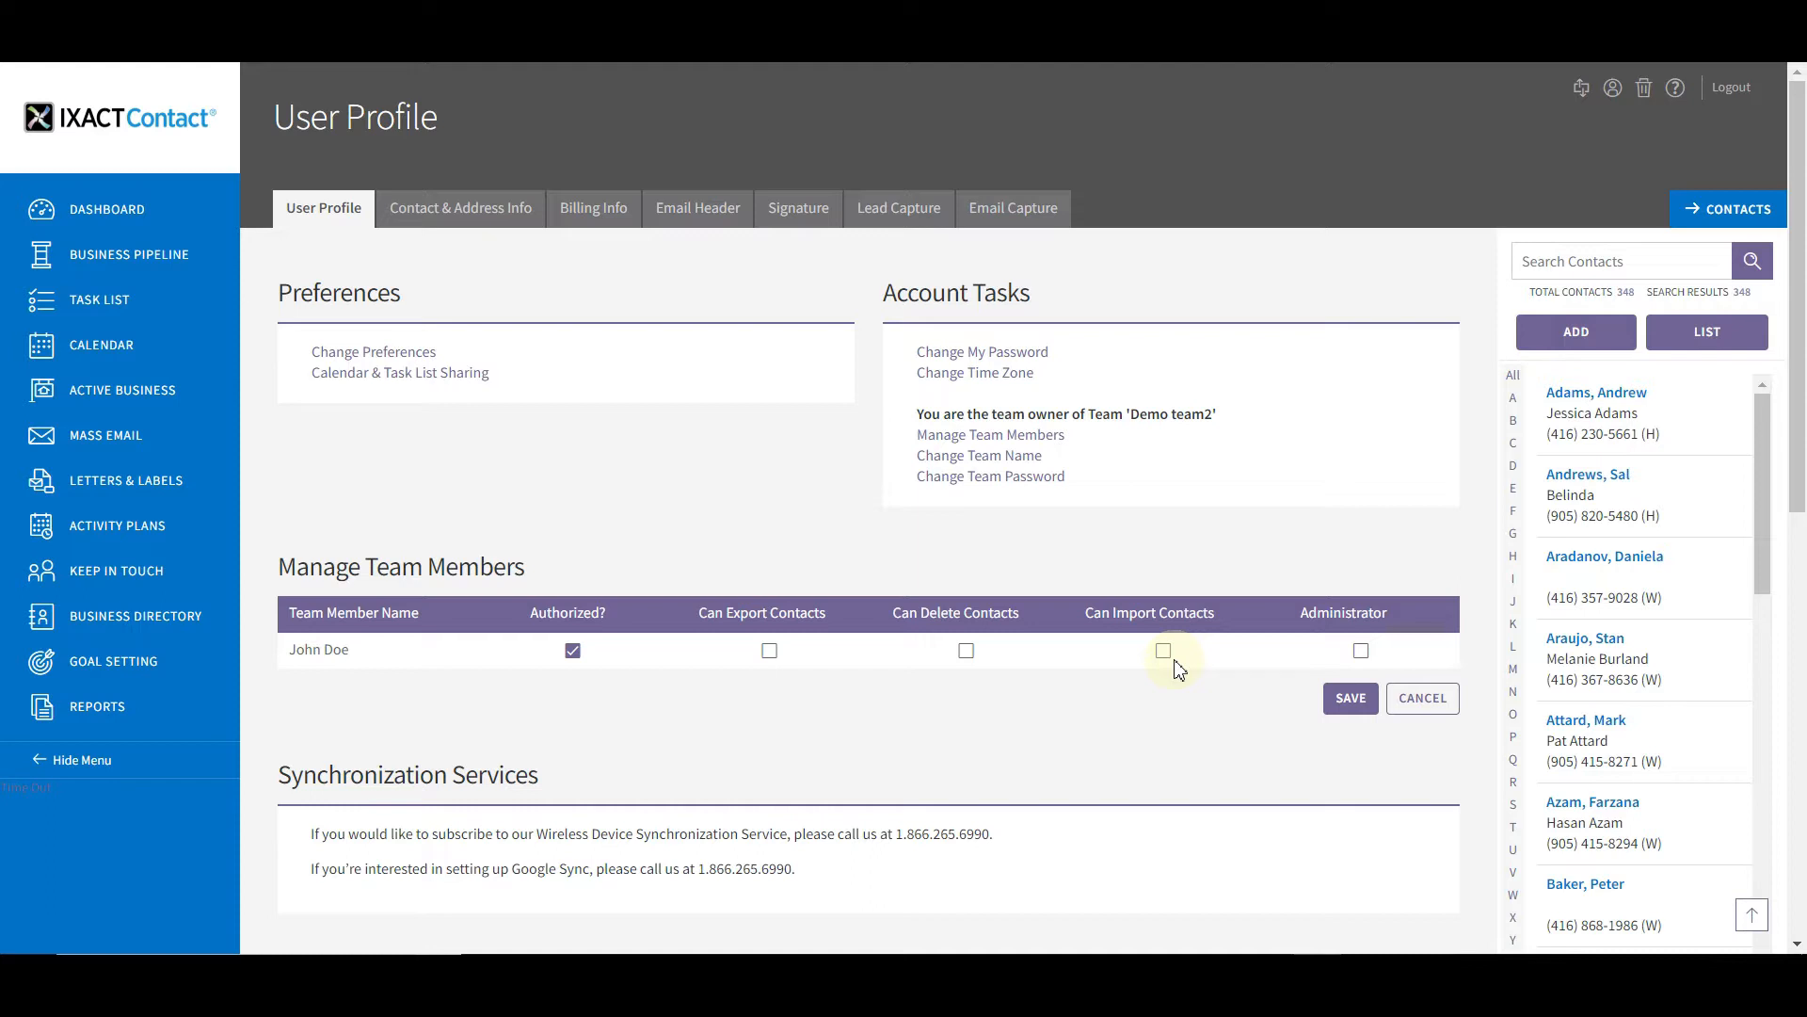
{"action": "left_click", "coordinate": [1356, 704]}
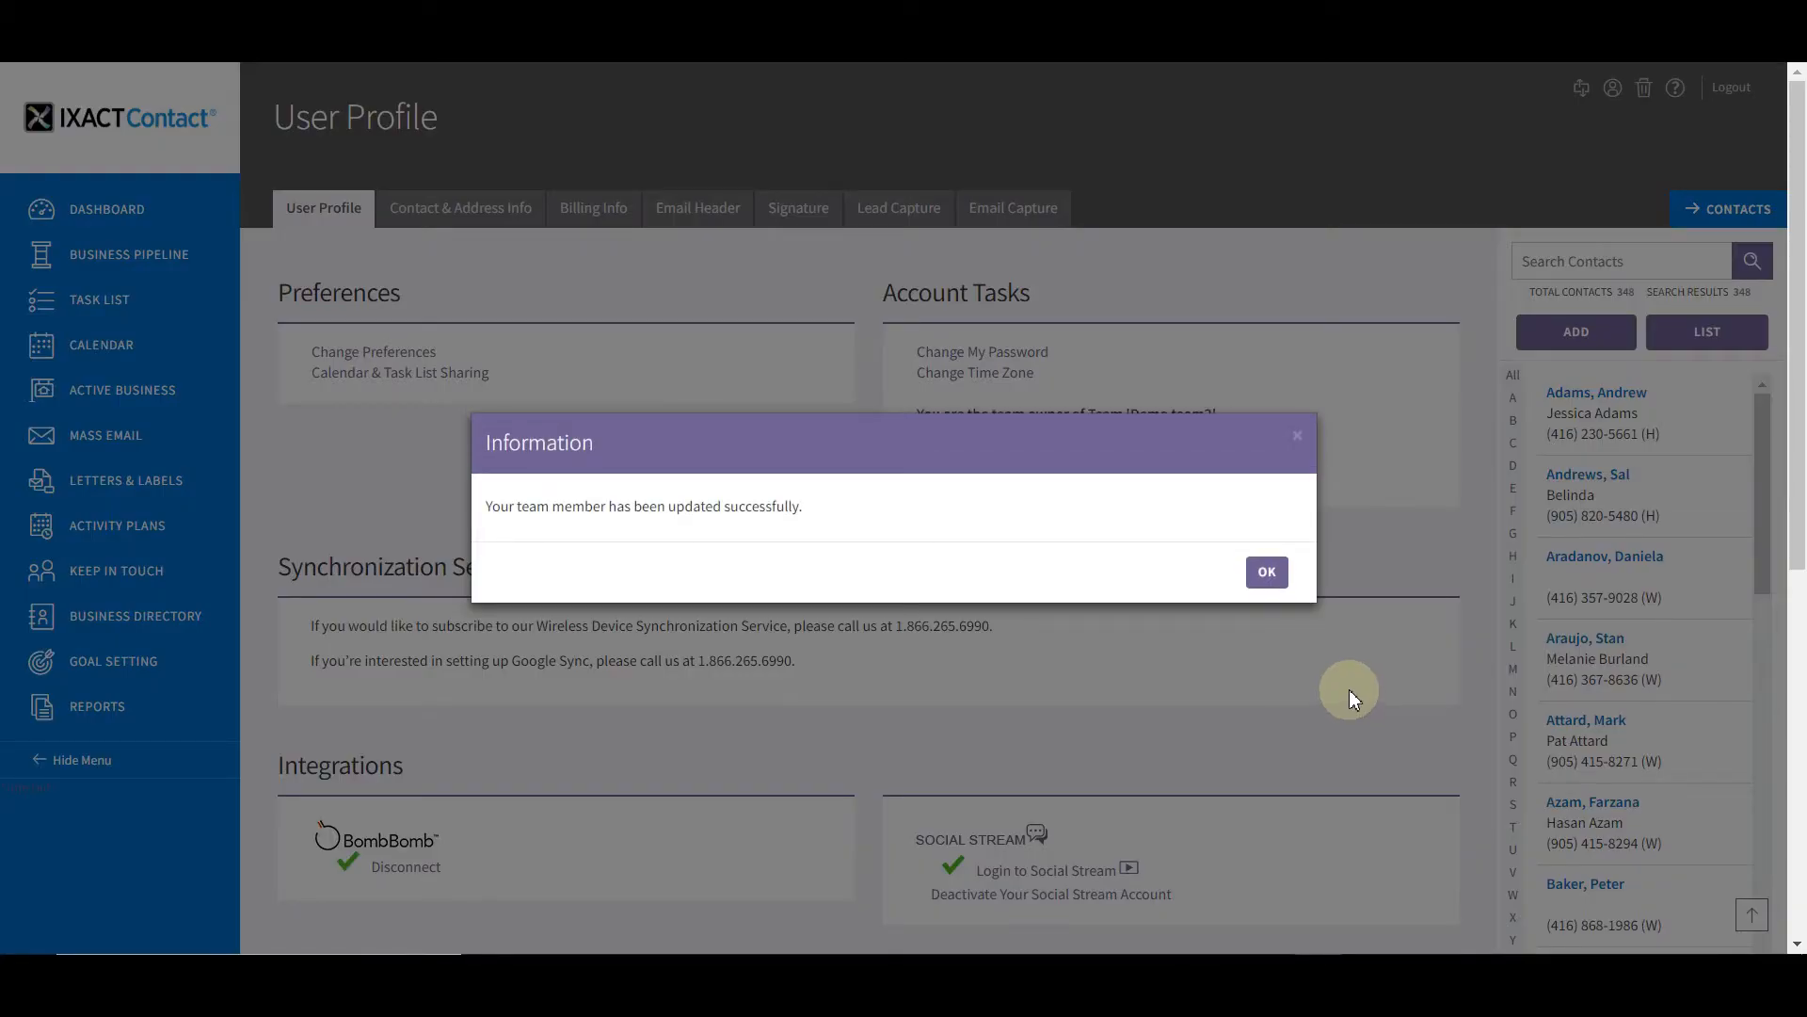
{"action": "left_click", "coordinate": [1267, 572]}
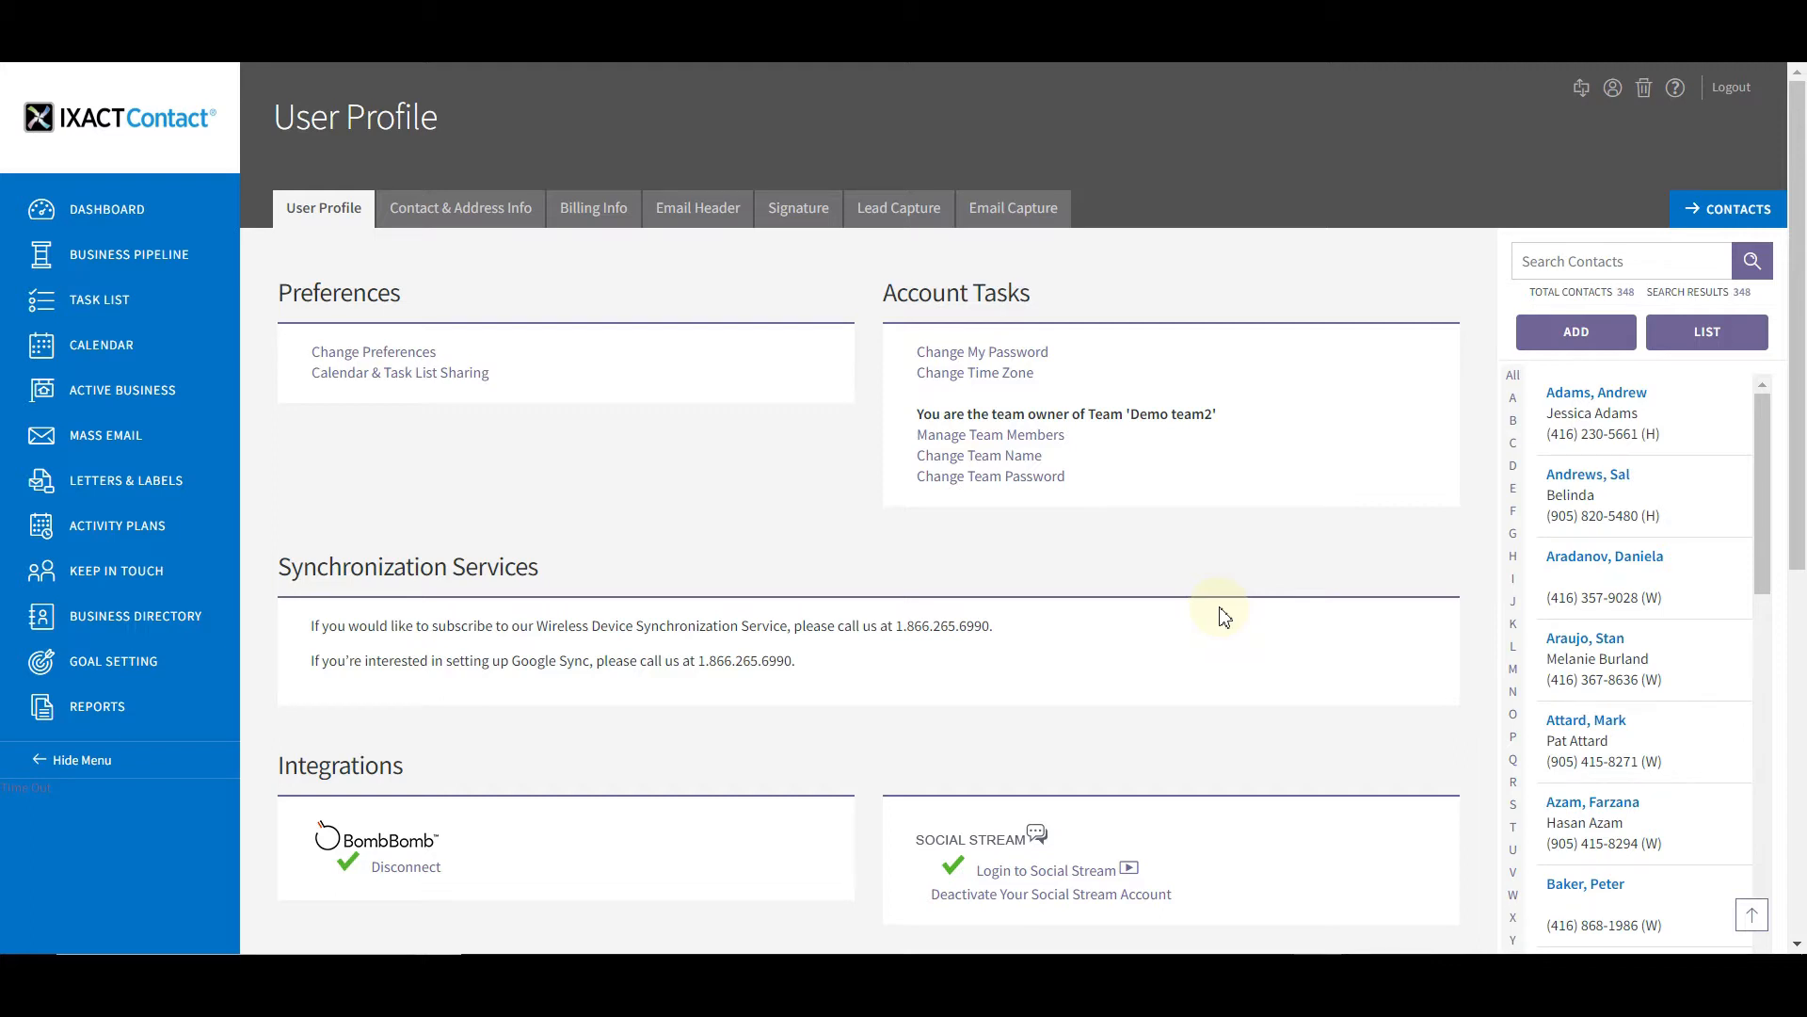
Reopen the team members' permissions and save them again
{"action": "left_click", "coordinate": [1038, 436]}
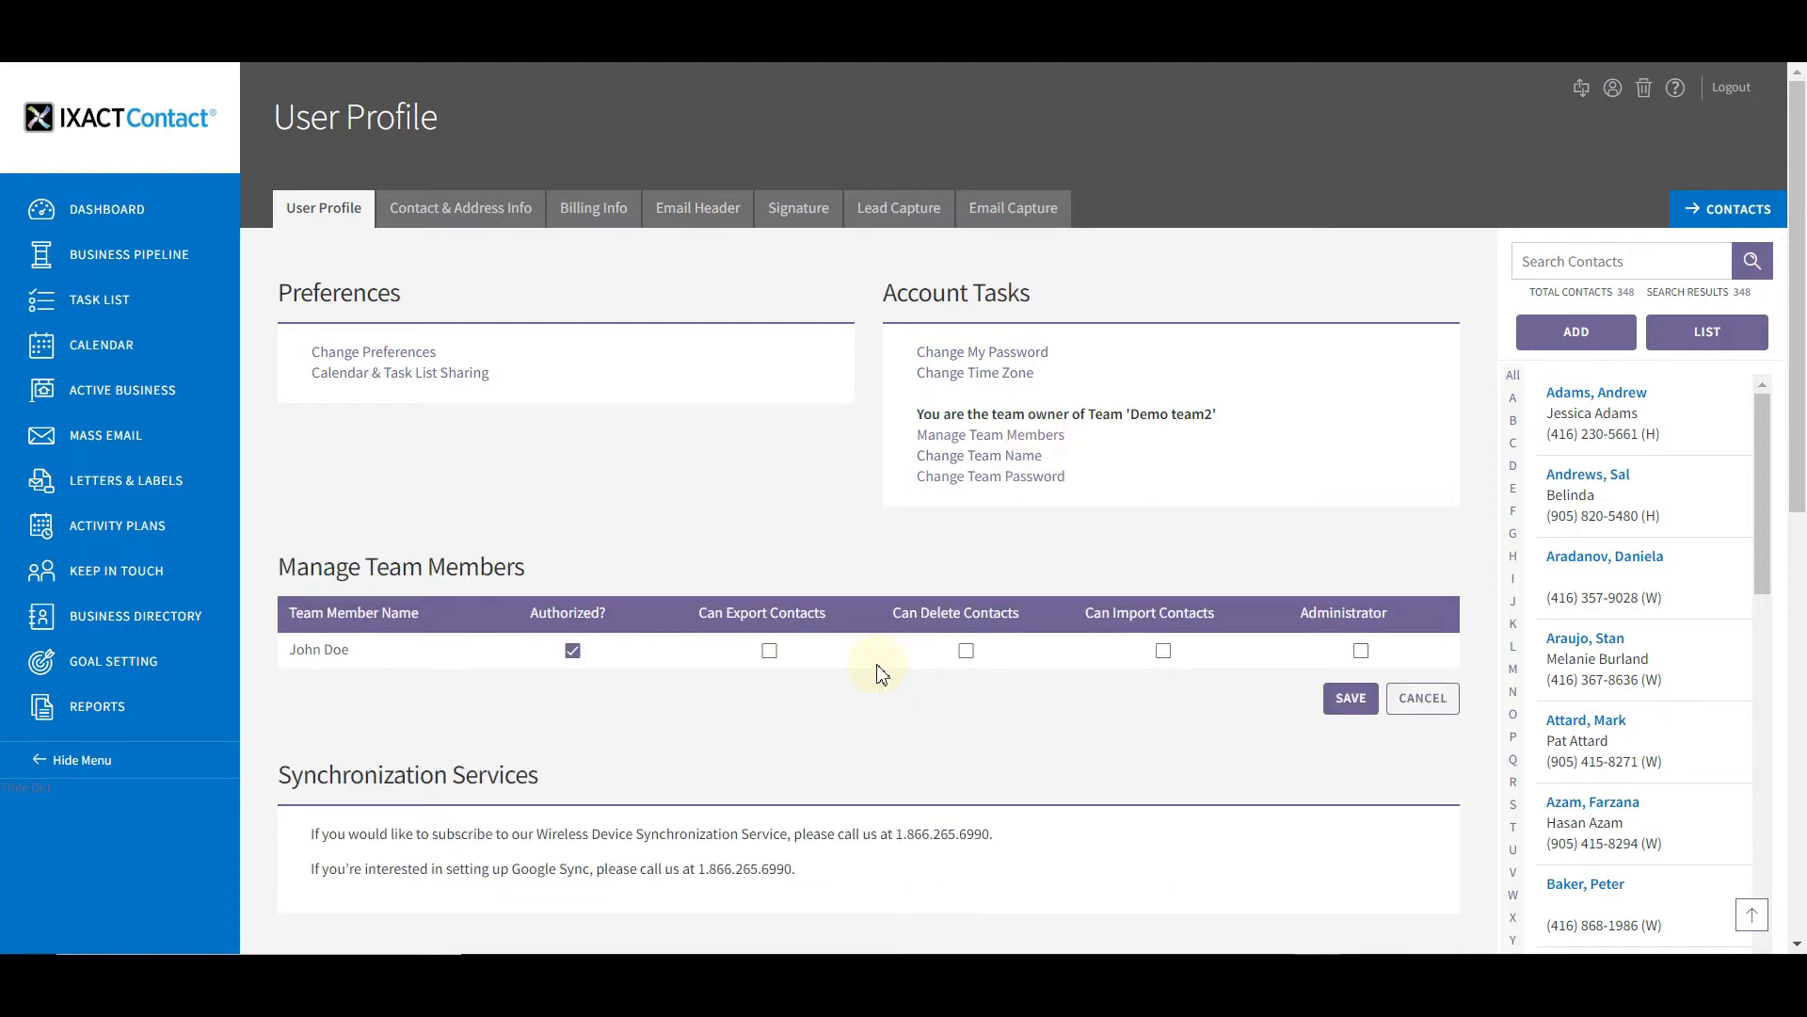
{"action": "left_click", "coordinate": [1354, 698]}
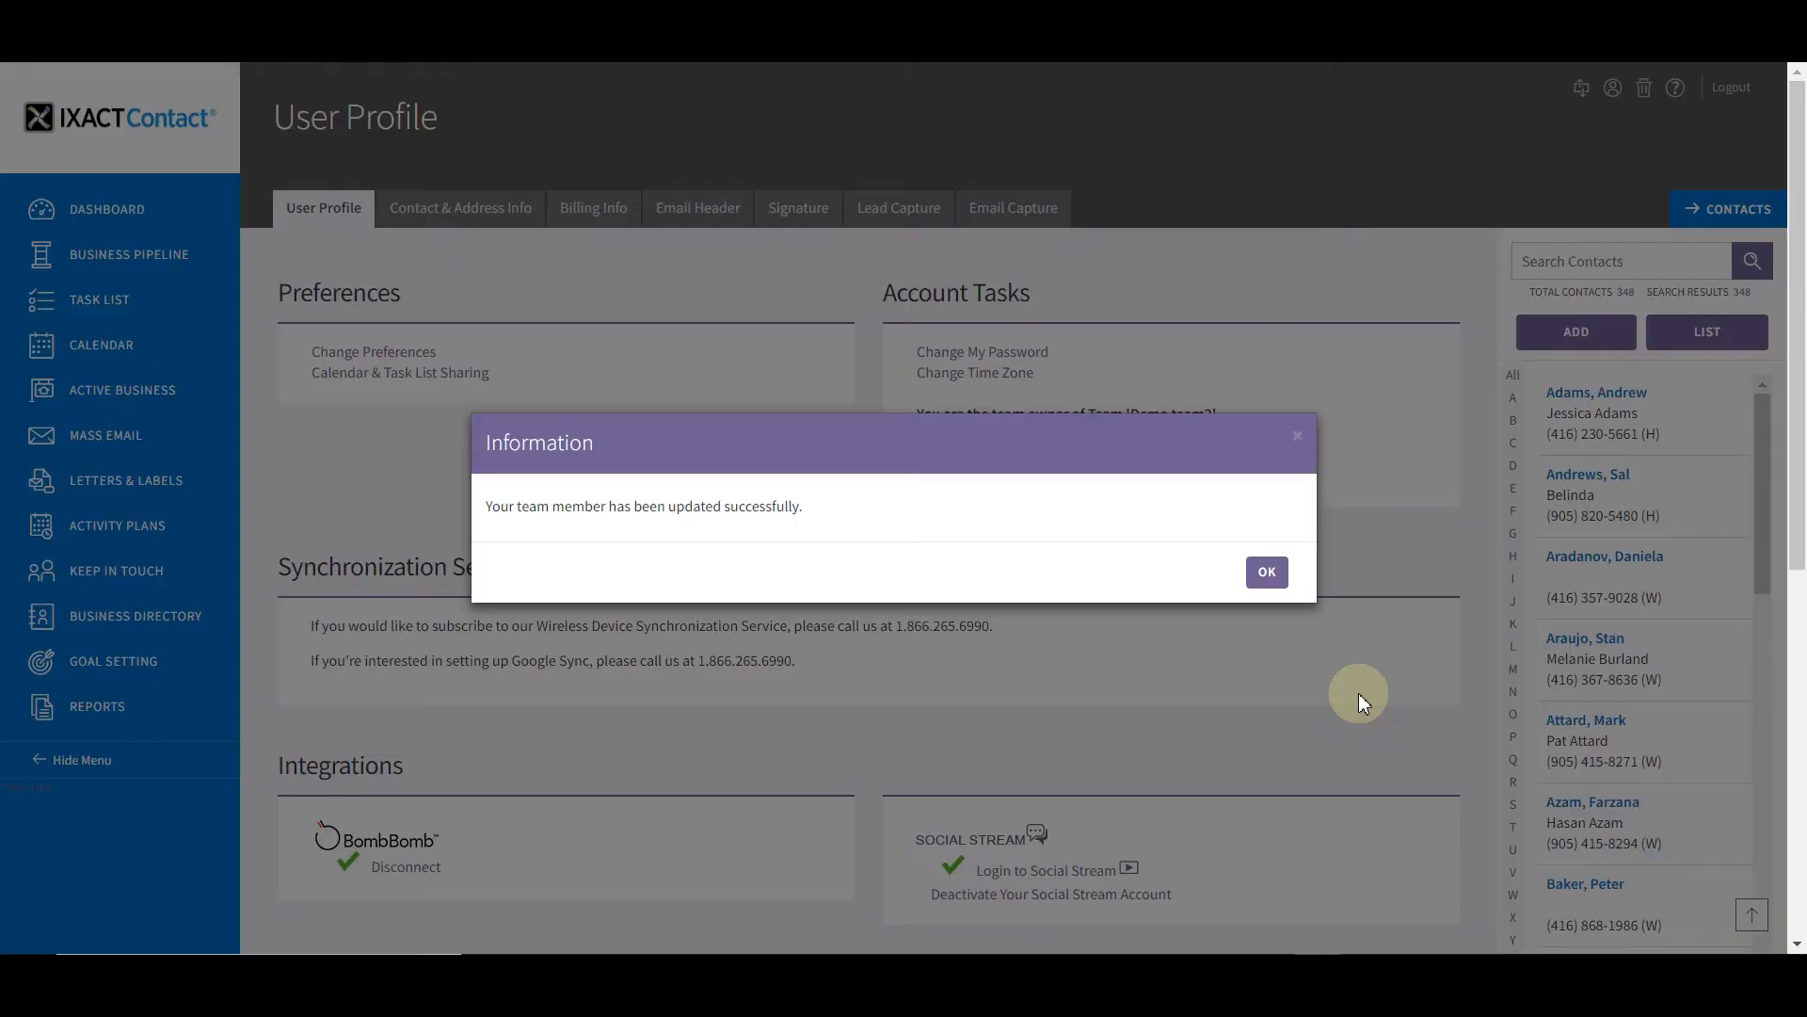
{"action": "left_click", "coordinate": [1266, 572]}
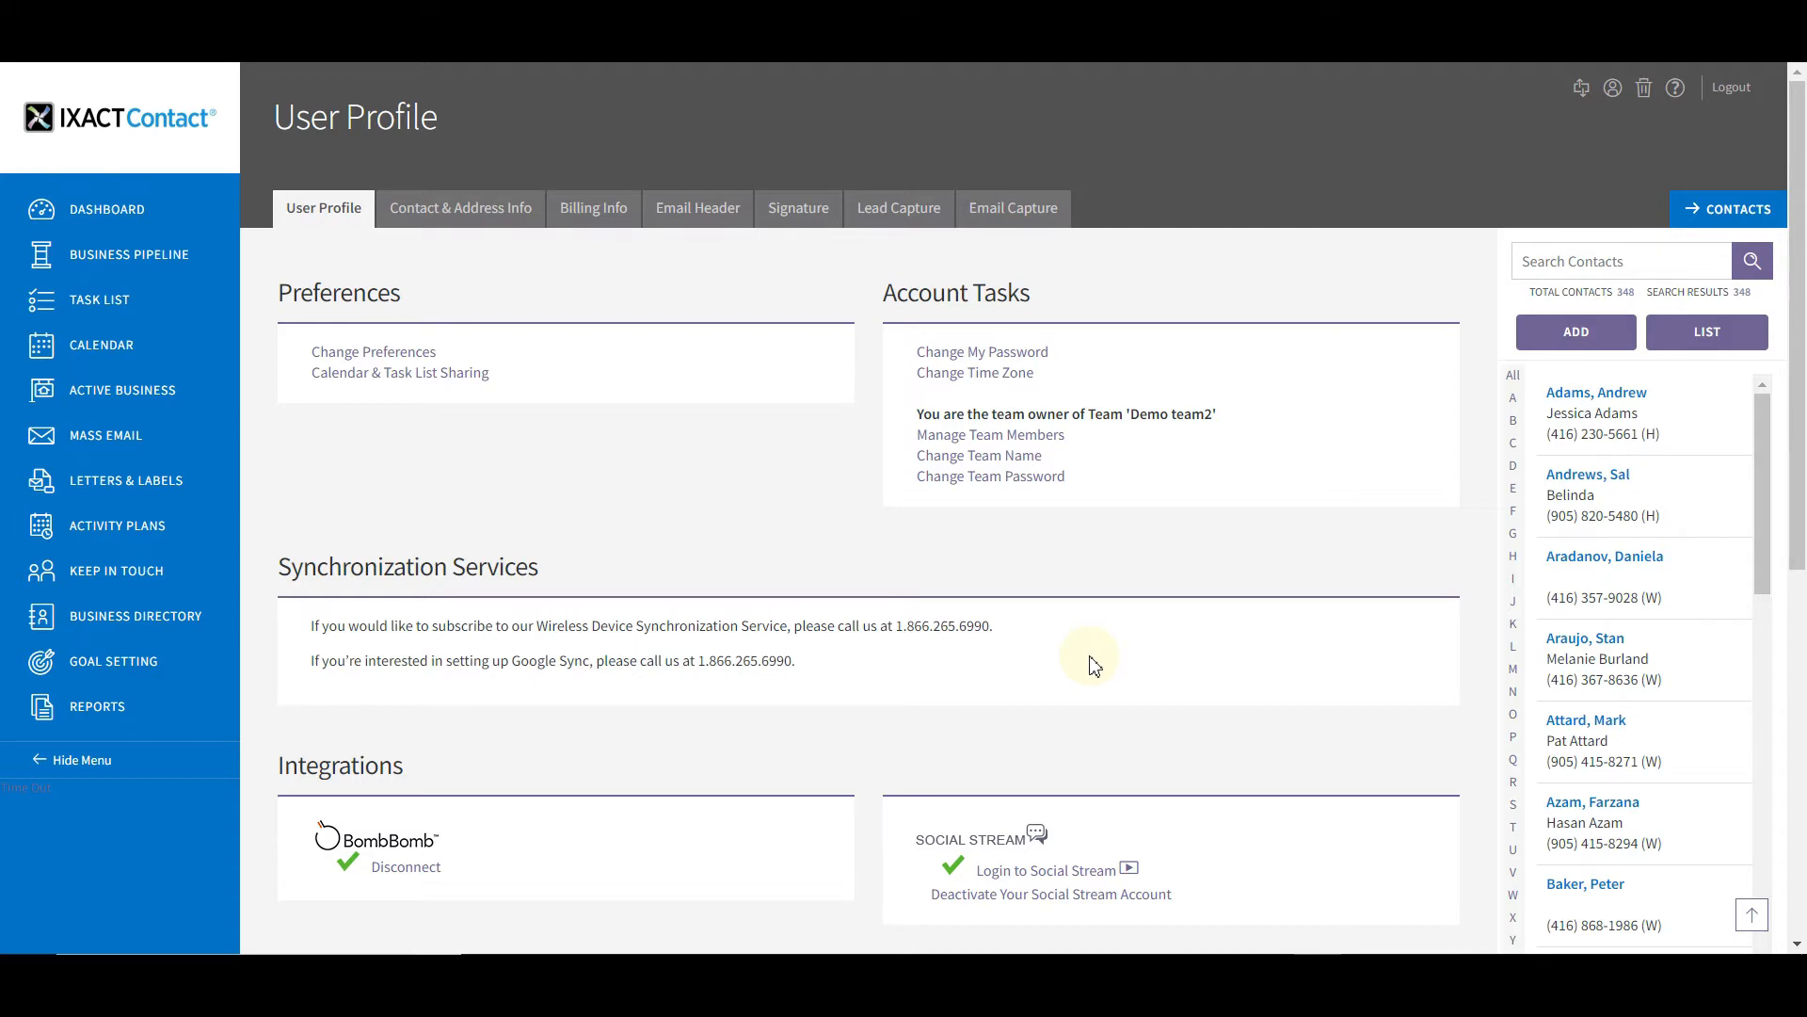
{"action": "left_click", "coordinate": [1030, 461]}
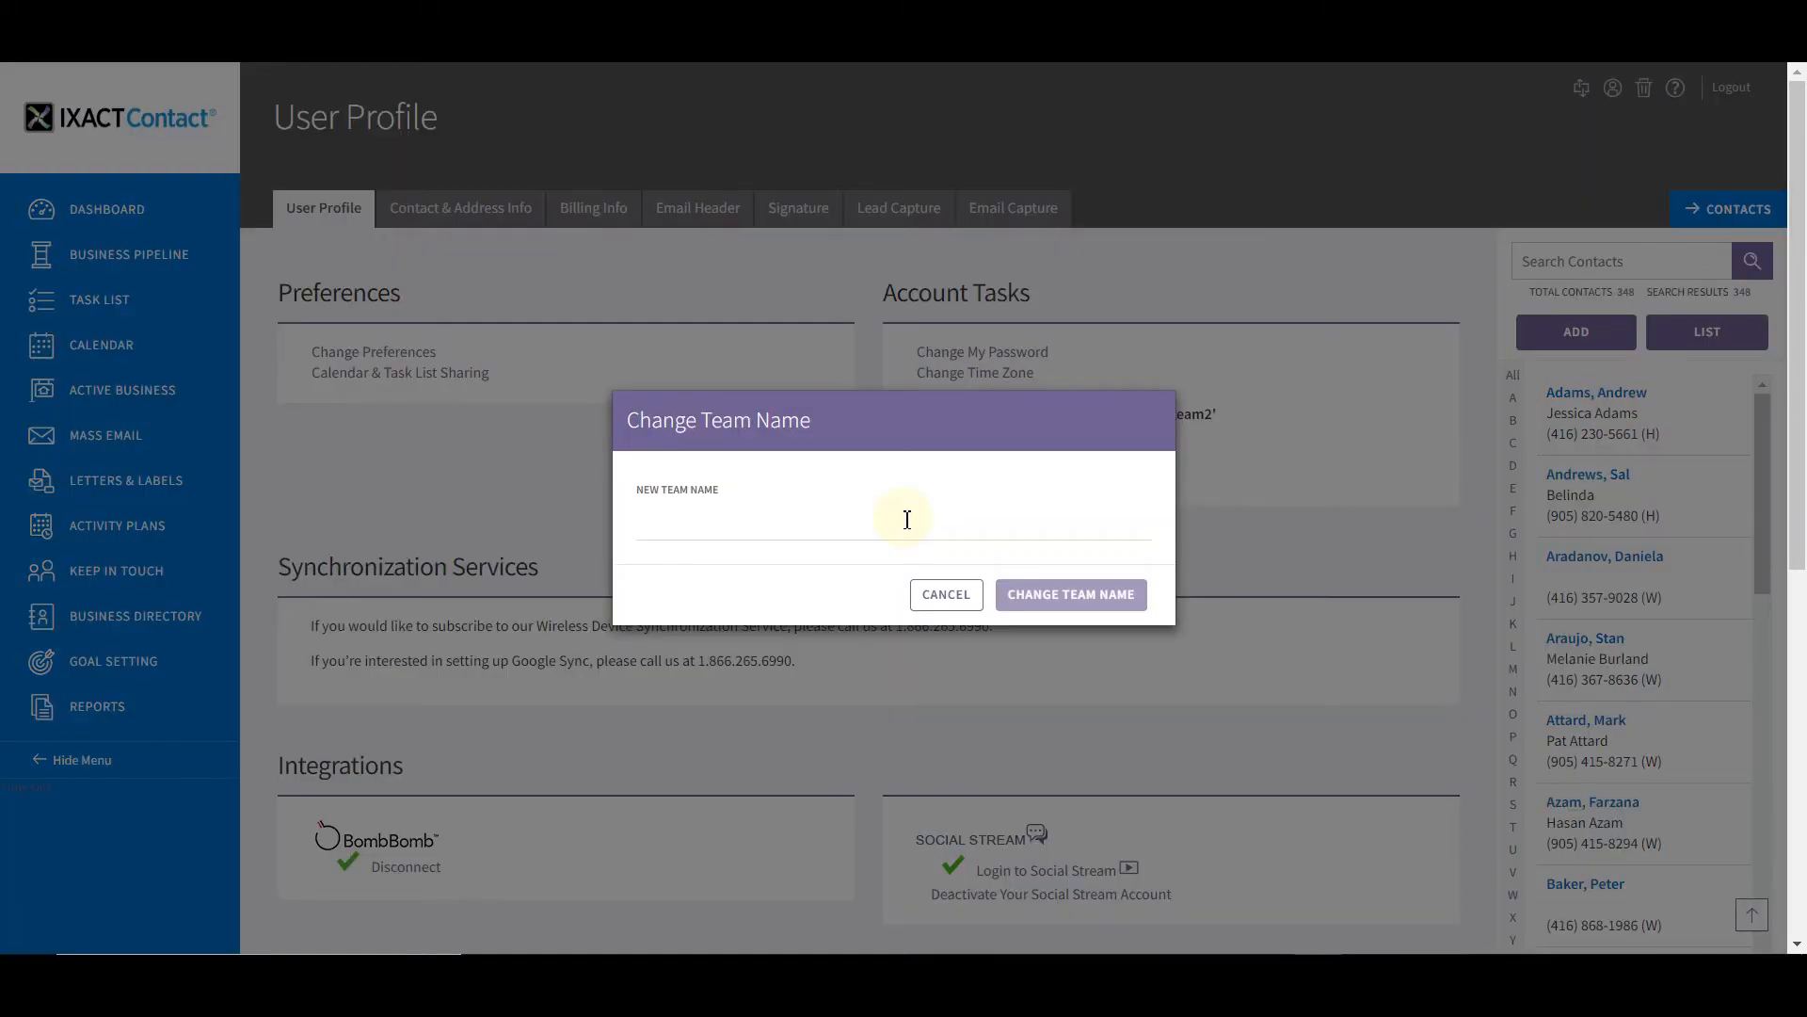
{"action": "left_click", "coordinate": [970, 598]}
{"action": "left_click", "coordinate": [1047, 484]}
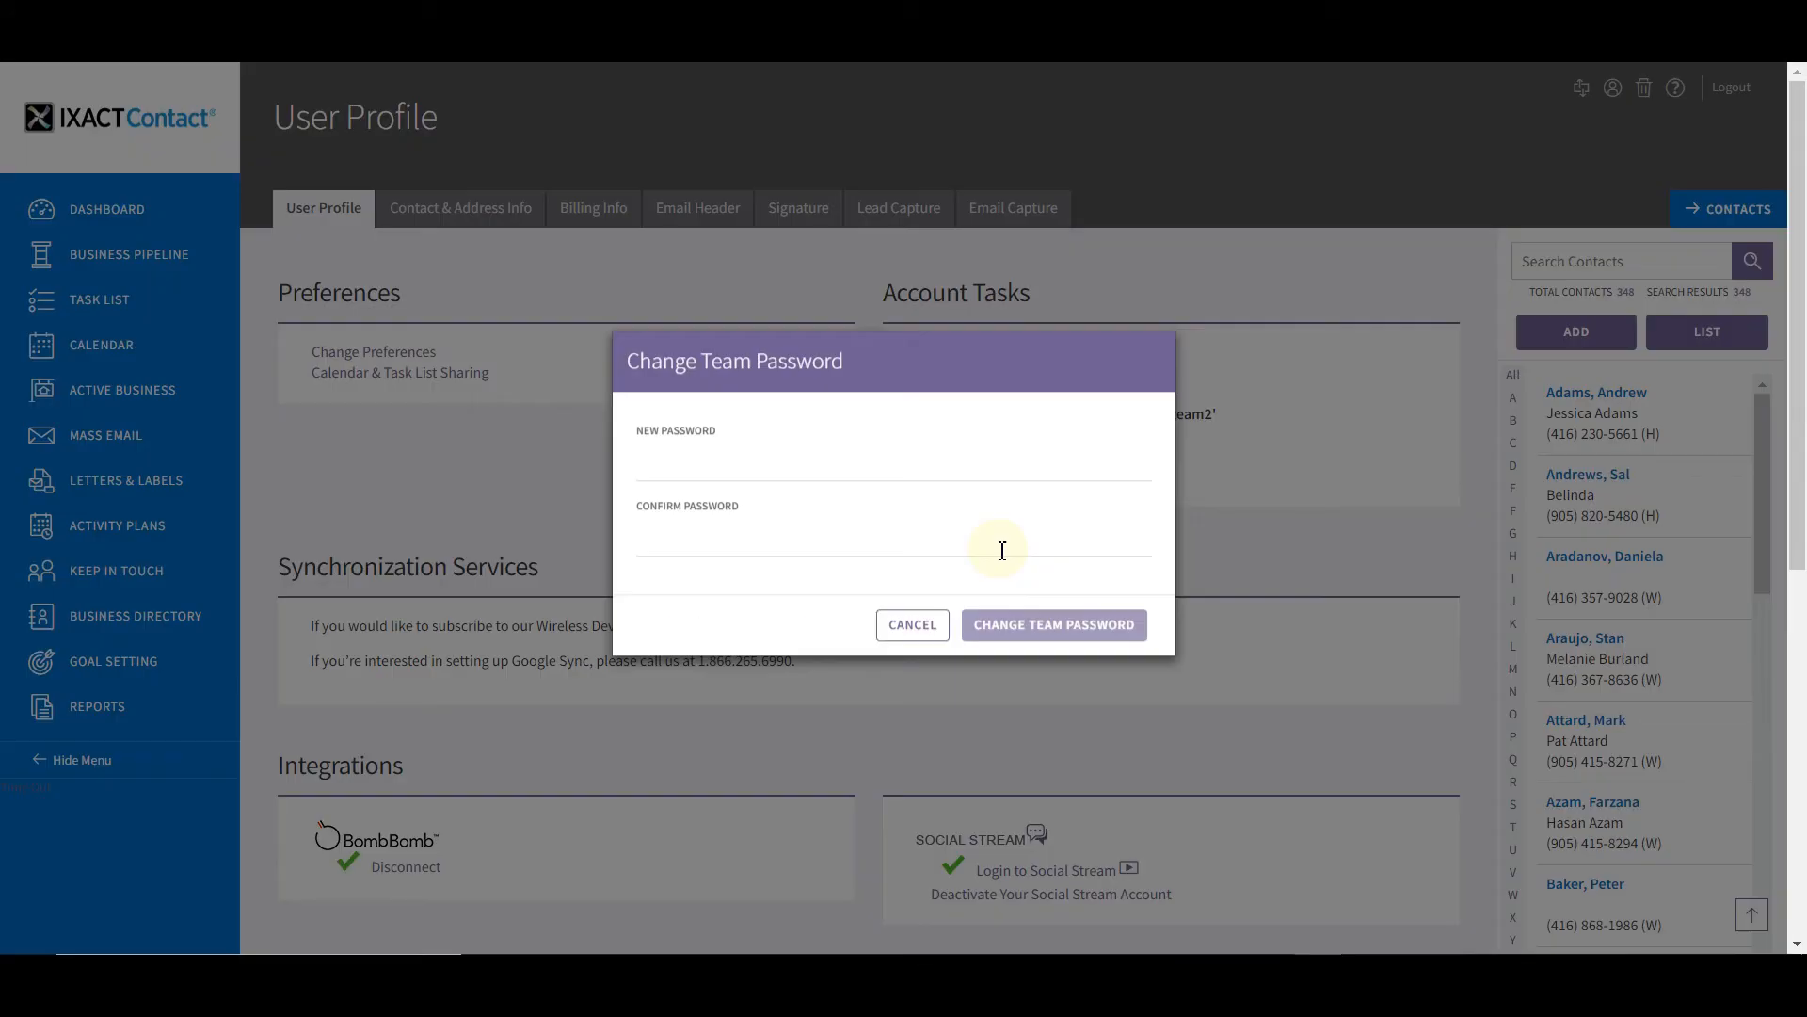
{"action": "left_click", "coordinate": [915, 640]}
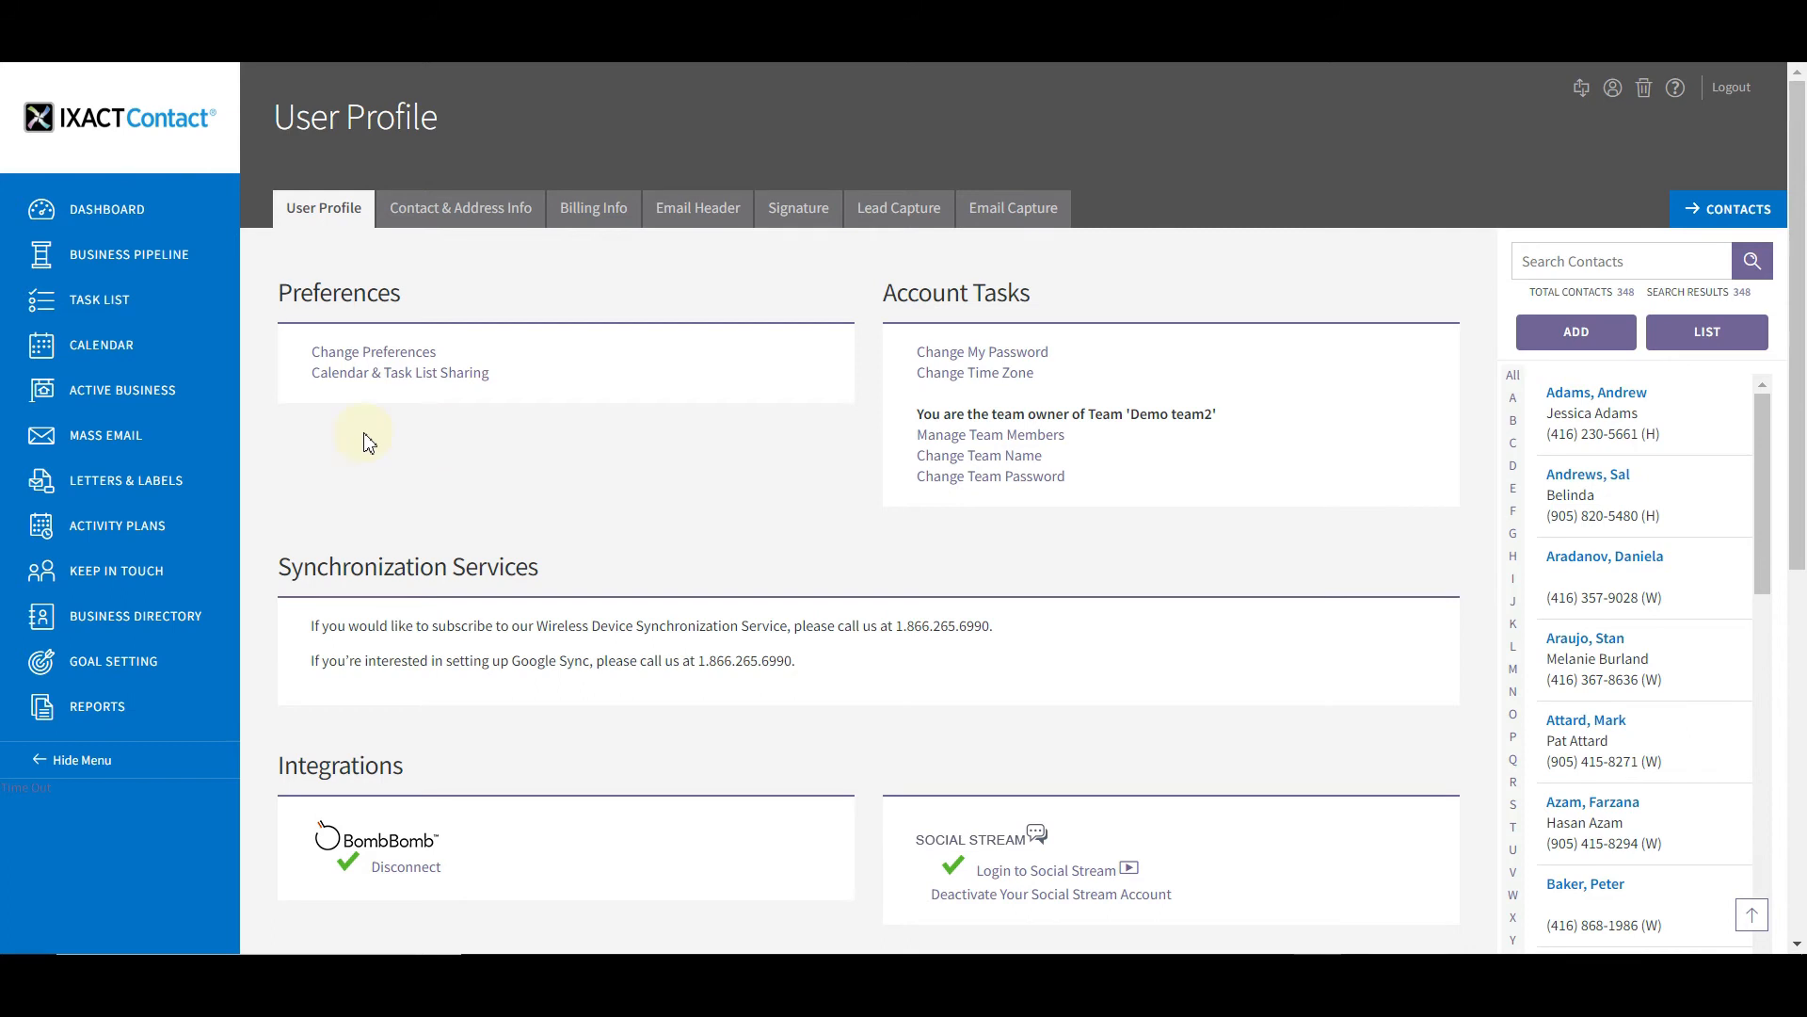
Save calendar and task list sharing with Share My Calendar and Share My Task List on
{"action": "left_click", "coordinate": [406, 375]}
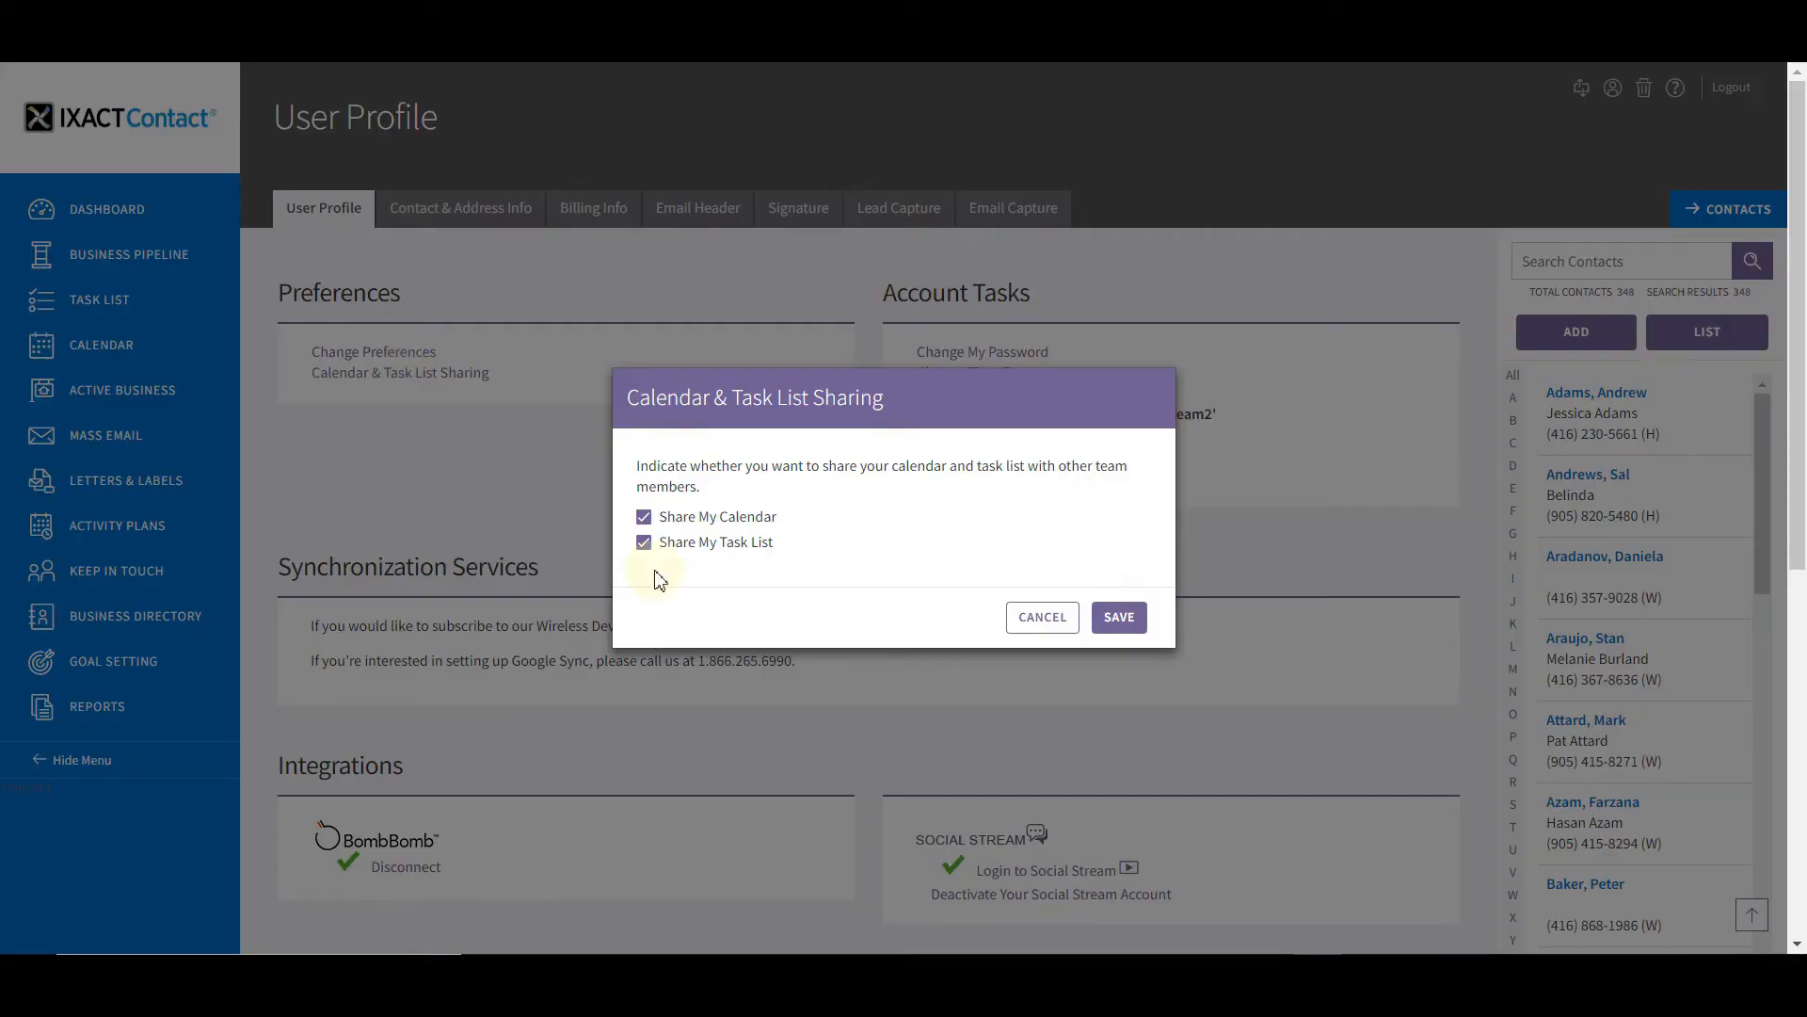
{"action": "left_click", "coordinate": [645, 519]}
{"action": "left_click", "coordinate": [1121, 627]}
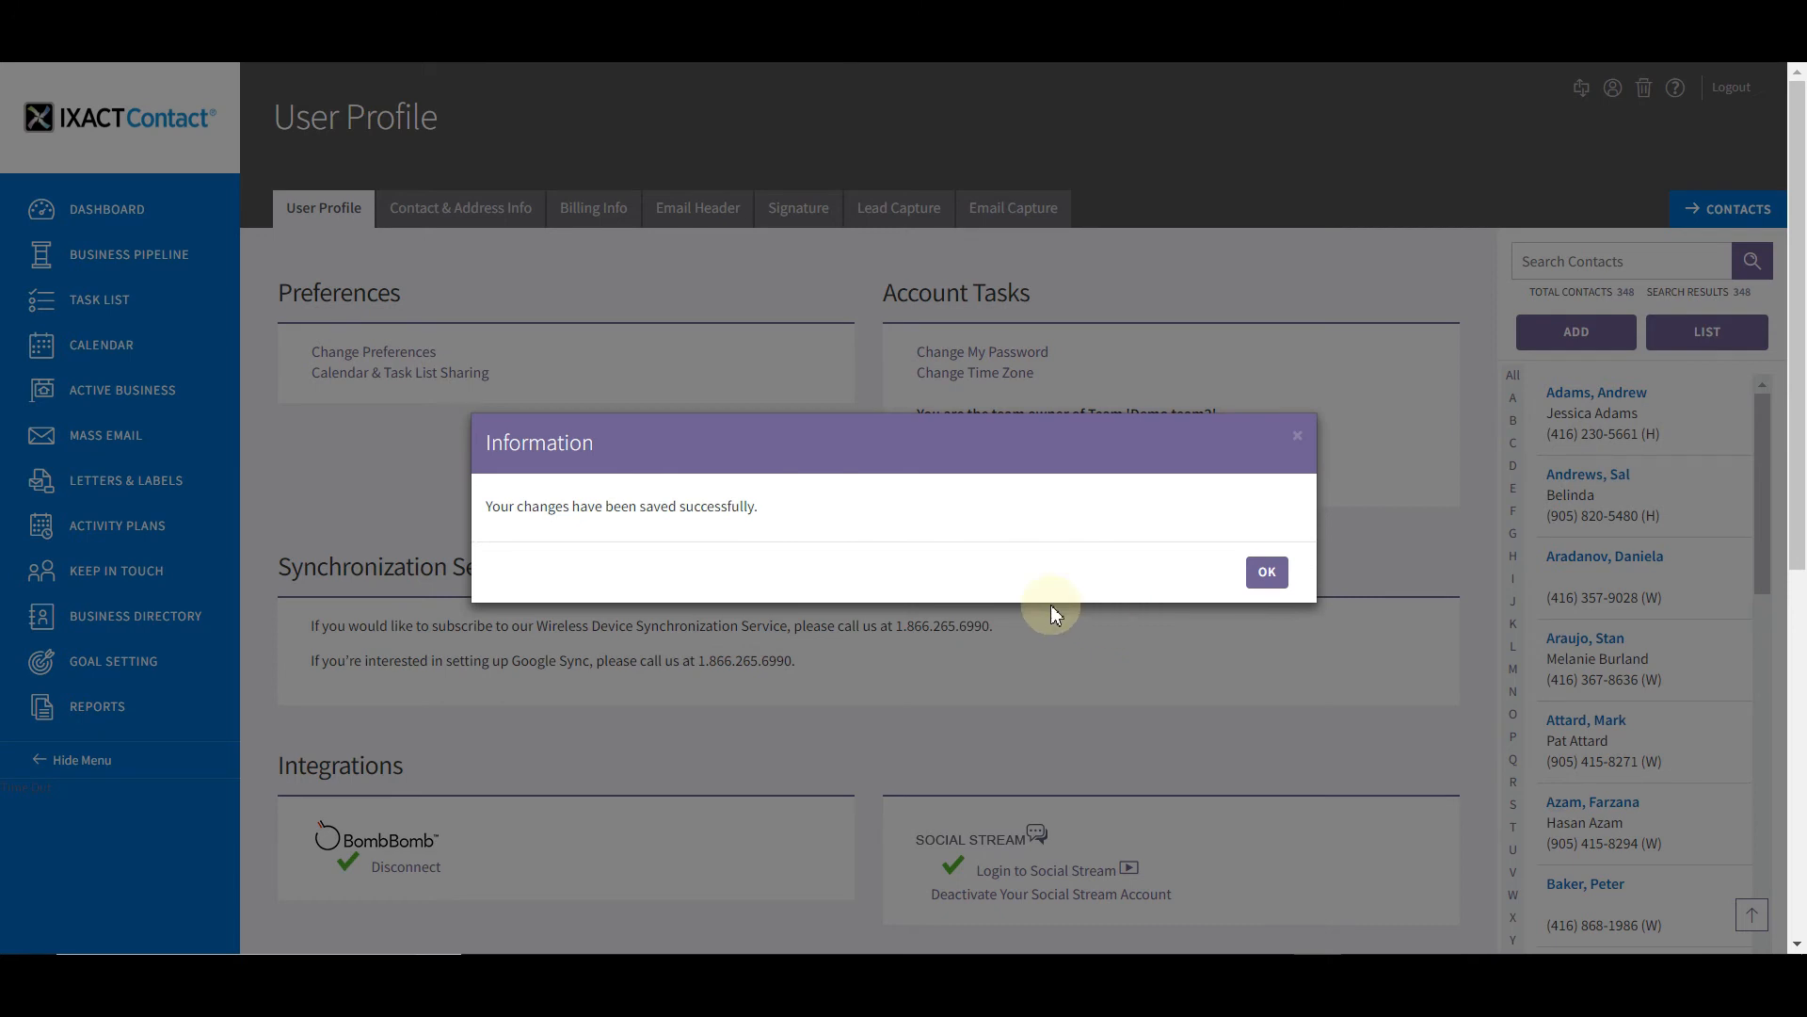
{"action": "left_click", "coordinate": [1266, 573]}
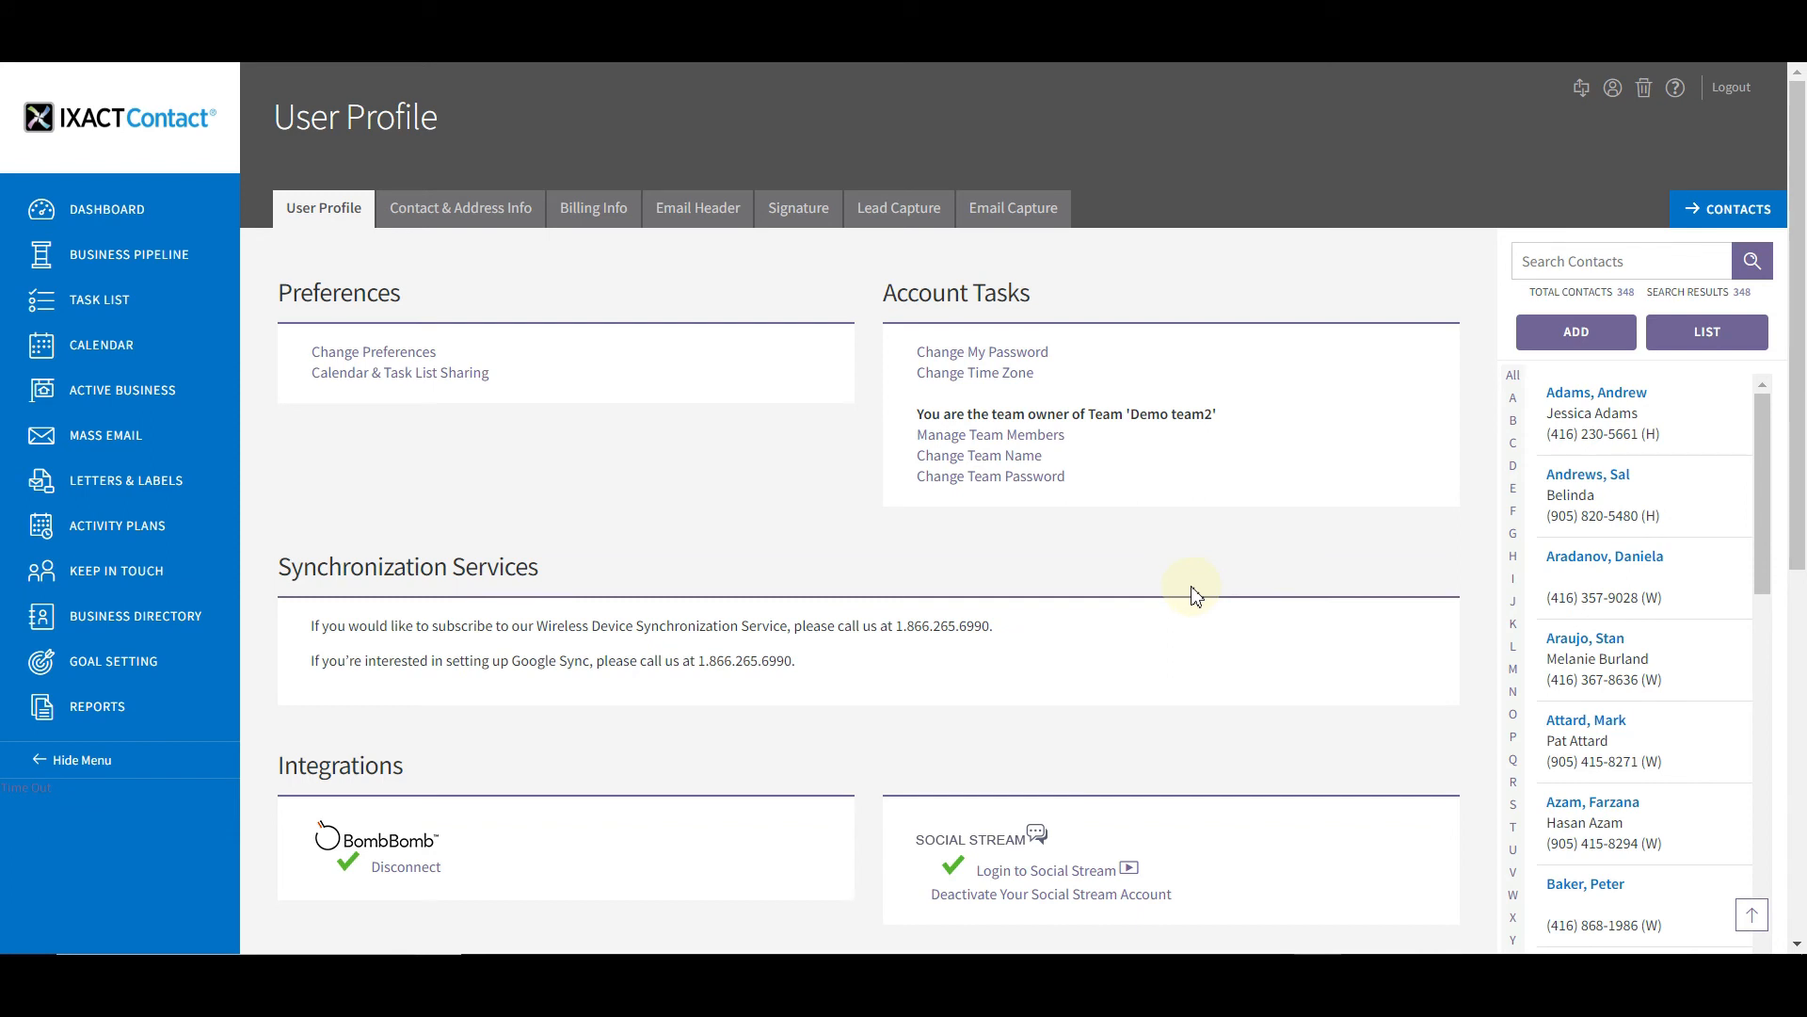